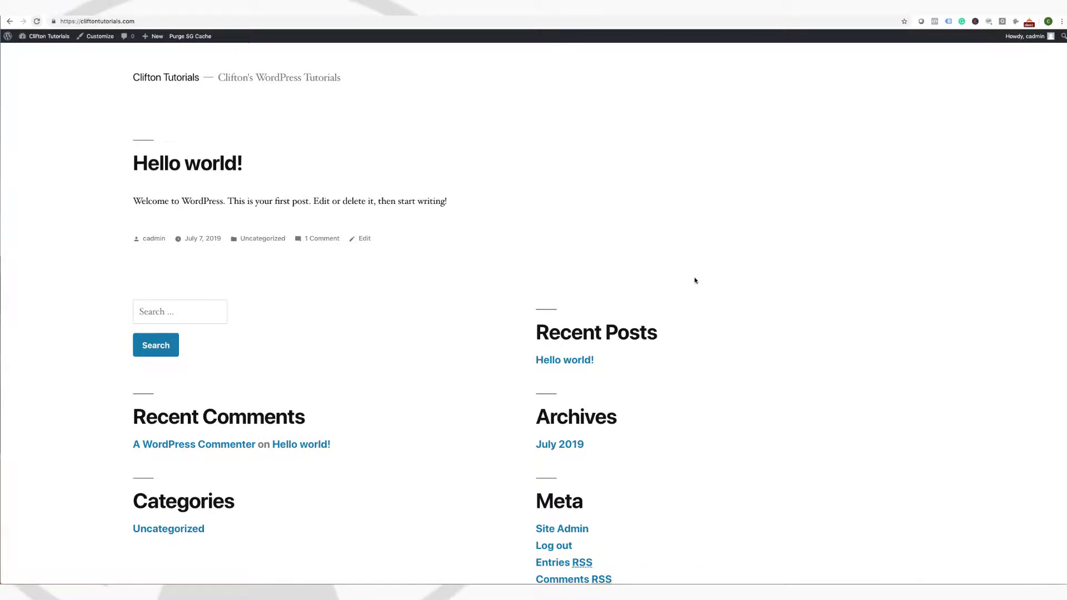
- Open the Add Themes page from the Clifton Tutorials site's admin dashboard
{"action": "scroll", "coordinate": [694, 280], "scroll_direction": "down", "scroll_amount": 3}
{"action": "scroll", "coordinate": [694, 279], "scroll_direction": "up", "scroll_amount": 3}
{"action": "scroll", "coordinate": [720, 233], "scroll_direction": "down", "scroll_amount": 1}
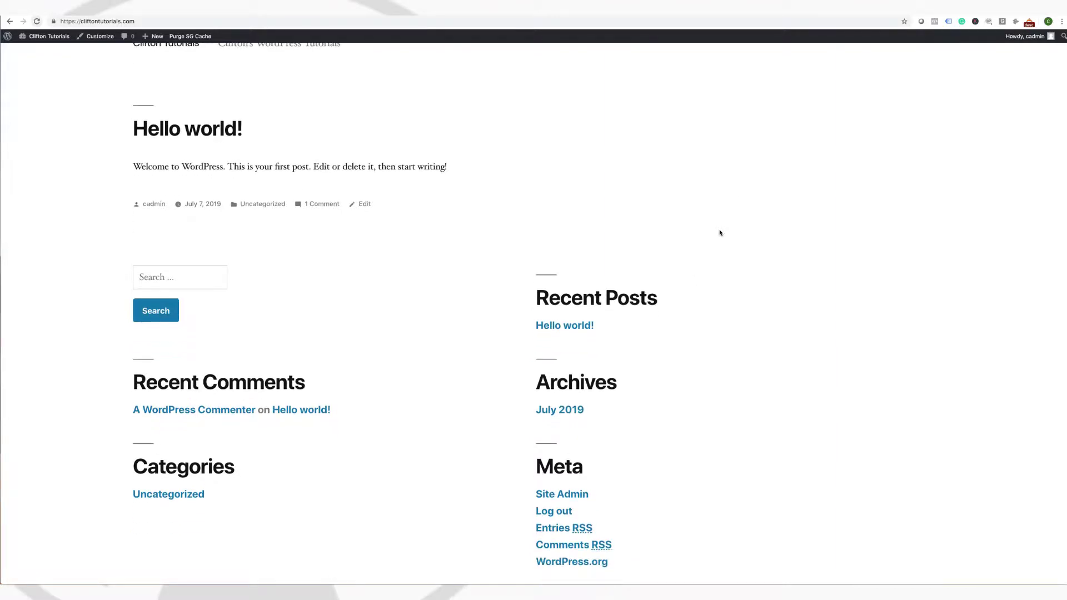
{"action": "scroll", "coordinate": [720, 233], "scroll_direction": "up", "scroll_amount": 1}
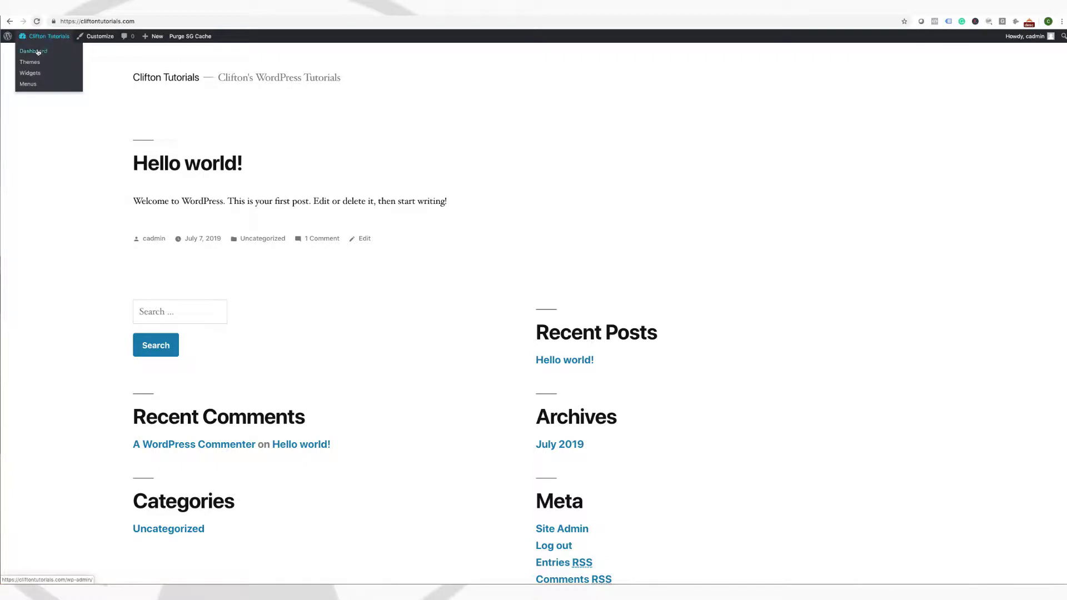
{"action": "left_click", "coordinate": [37, 51]}
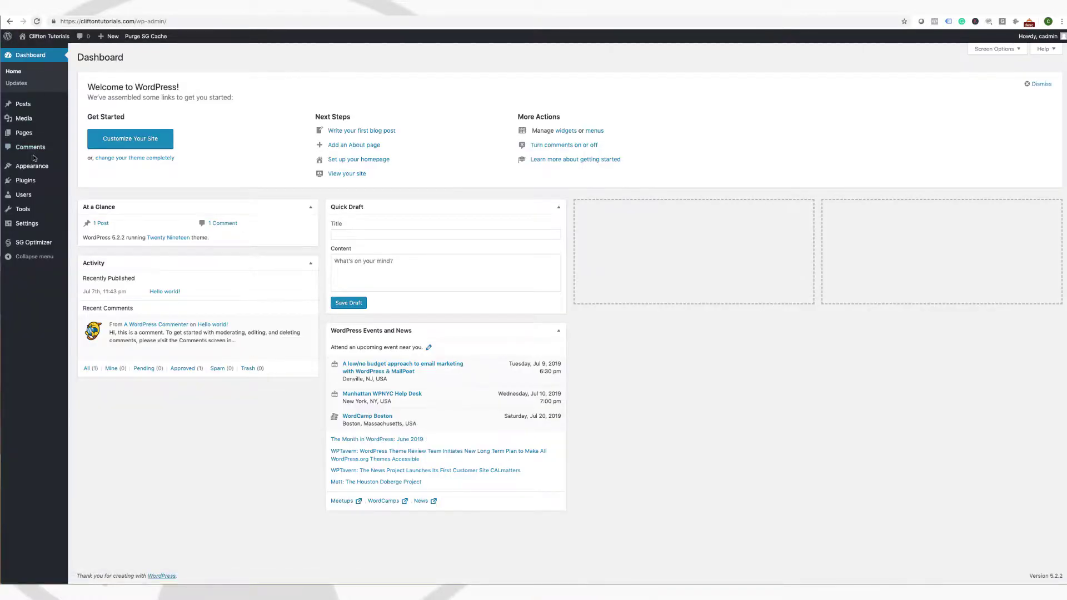
{"action": "mouse_move", "coordinate": [34, 166]}
{"action": "left_click", "coordinate": [85, 168]}
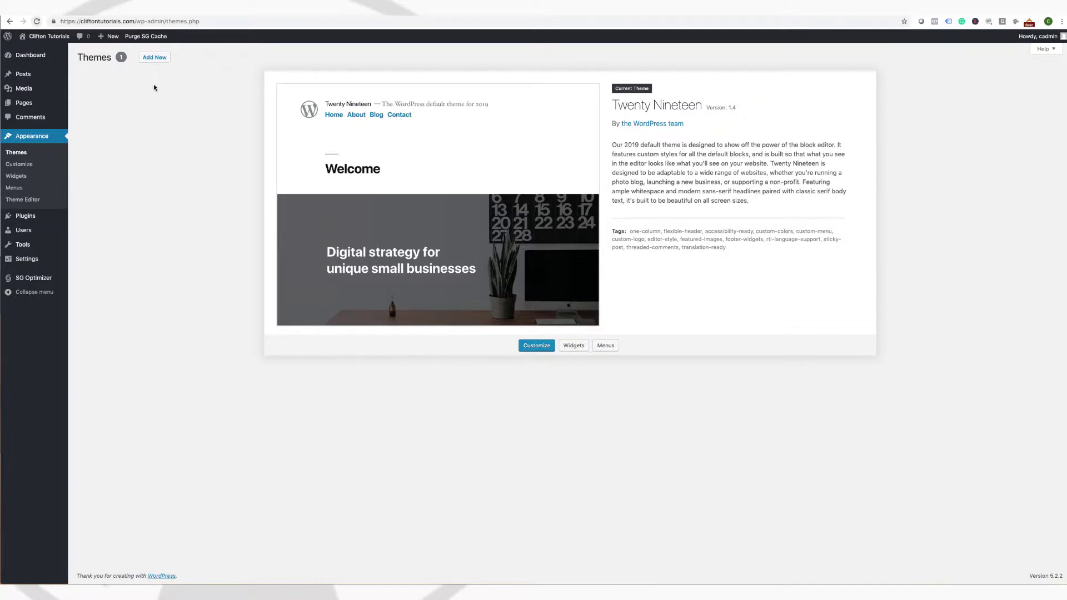
{"action": "left_click", "coordinate": [156, 58]}
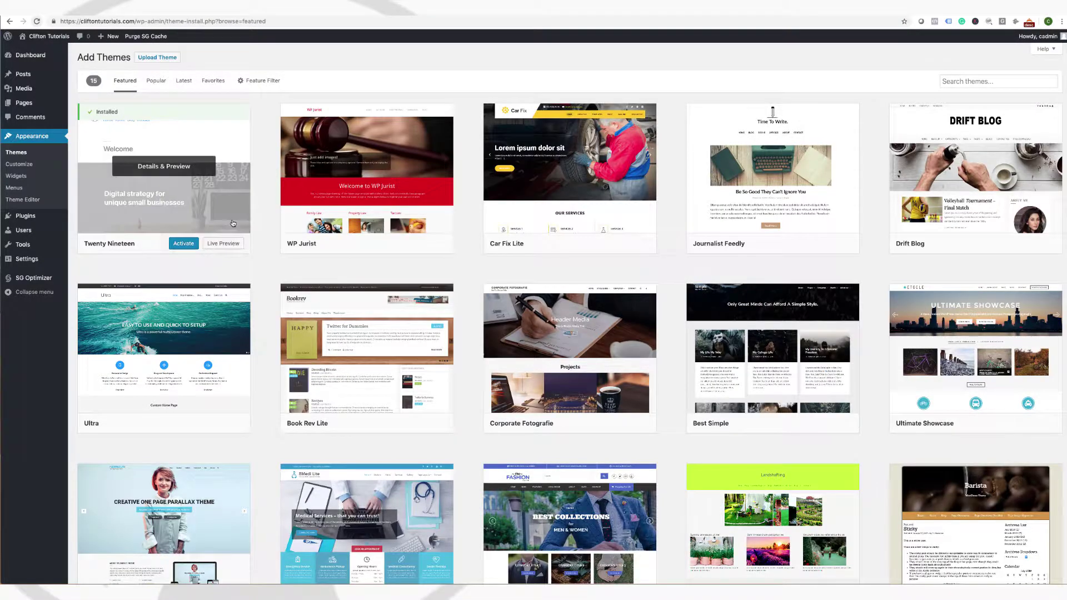
- Look over the featured themes and search the theme directory for Astra
{"action": "scroll", "coordinate": [311, 323], "scroll_direction": "down", "scroll_amount": 3}
{"action": "scroll", "coordinate": [284, 289], "scroll_direction": "up", "scroll_amount": 3}
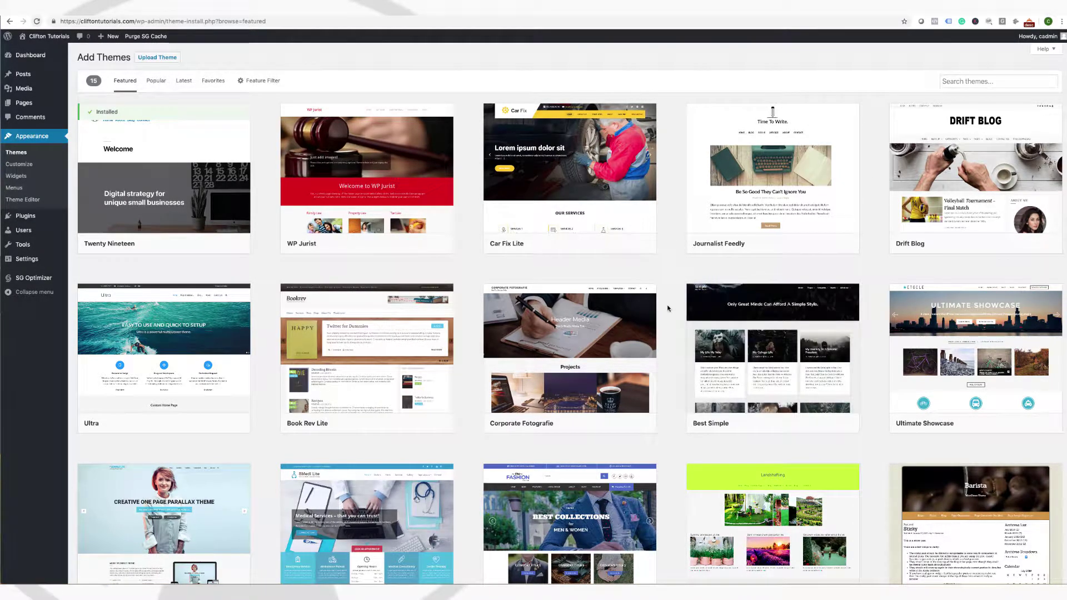
{"action": "scroll", "coordinate": [603, 376], "scroll_direction": "down", "scroll_amount": 2}
{"action": "scroll", "coordinate": [603, 376], "scroll_direction": "up", "scroll_amount": 2}
{"action": "left_click", "coordinate": [973, 81]}
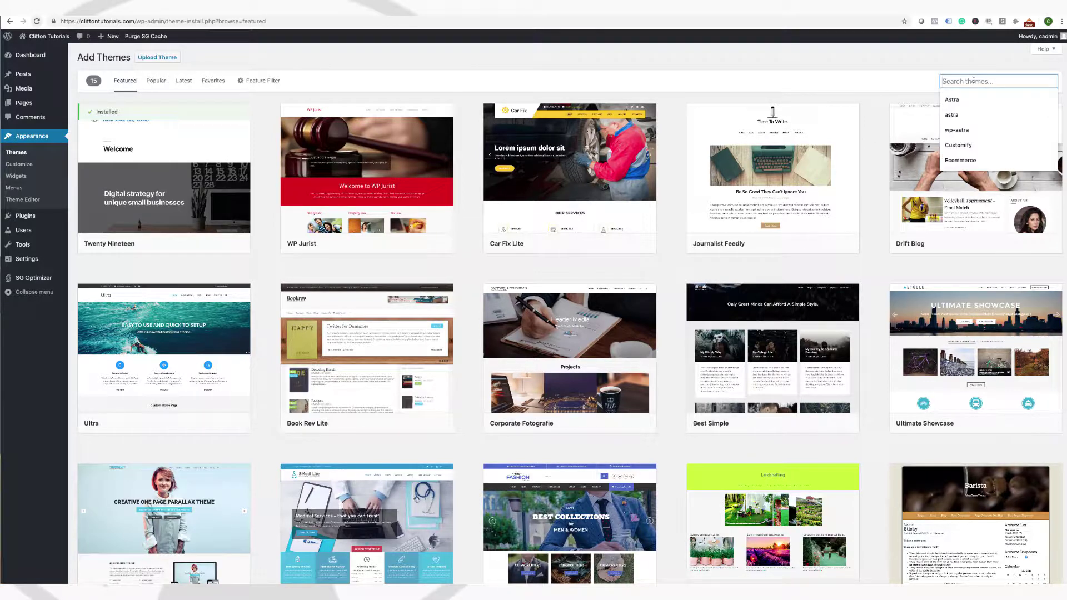
{"action": "left_click", "coordinate": [954, 100]}
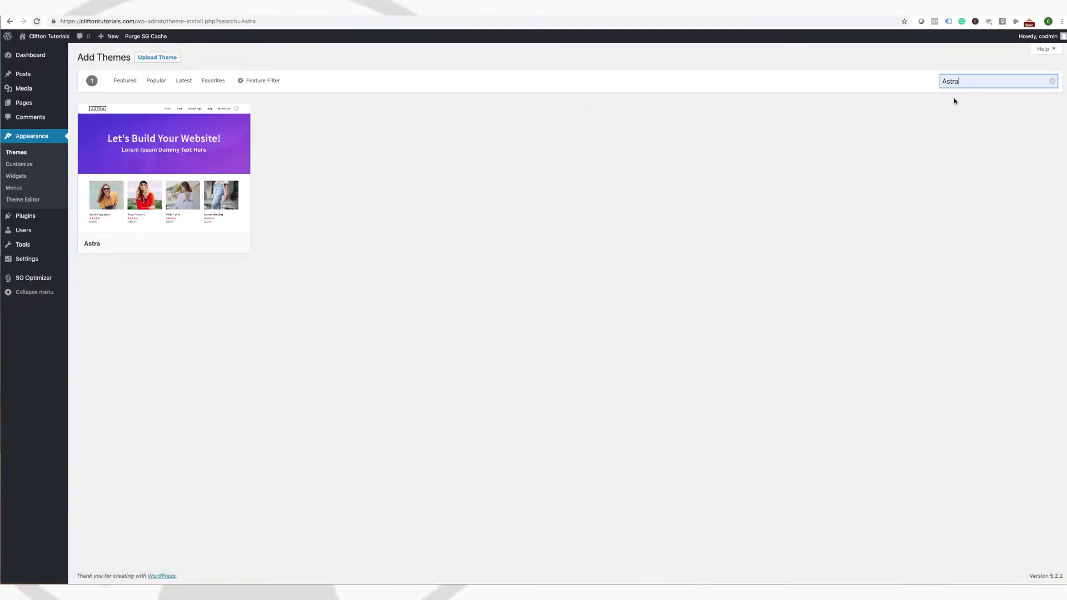
- Install the Astra theme and activate it on the site
{"action": "mouse_move", "coordinate": [240, 221]}
{"action": "mouse_move", "coordinate": [196, 223]}
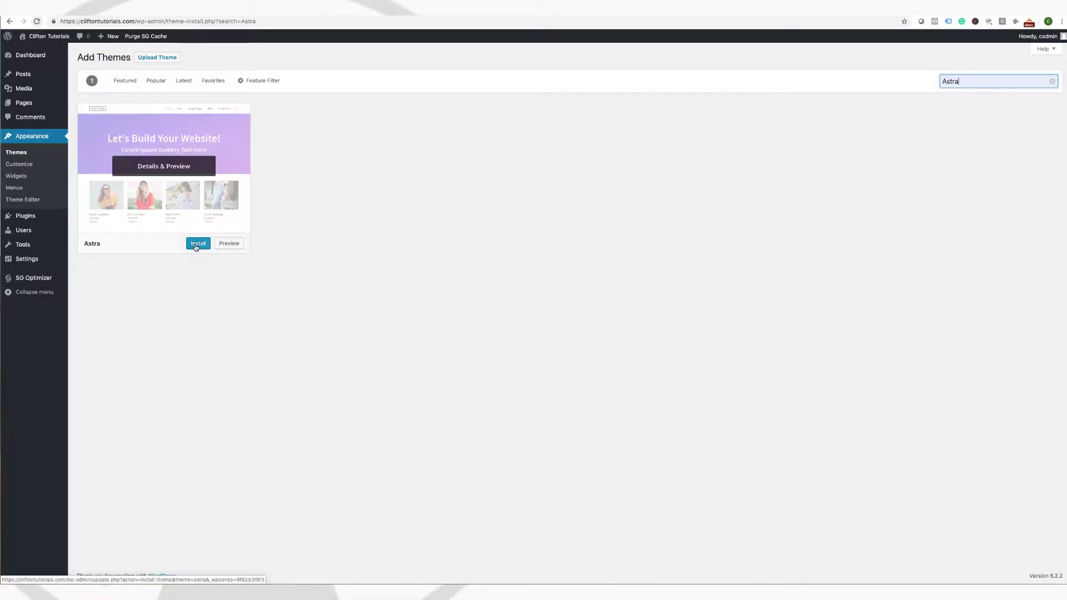
{"action": "left_click", "coordinate": [197, 245]}
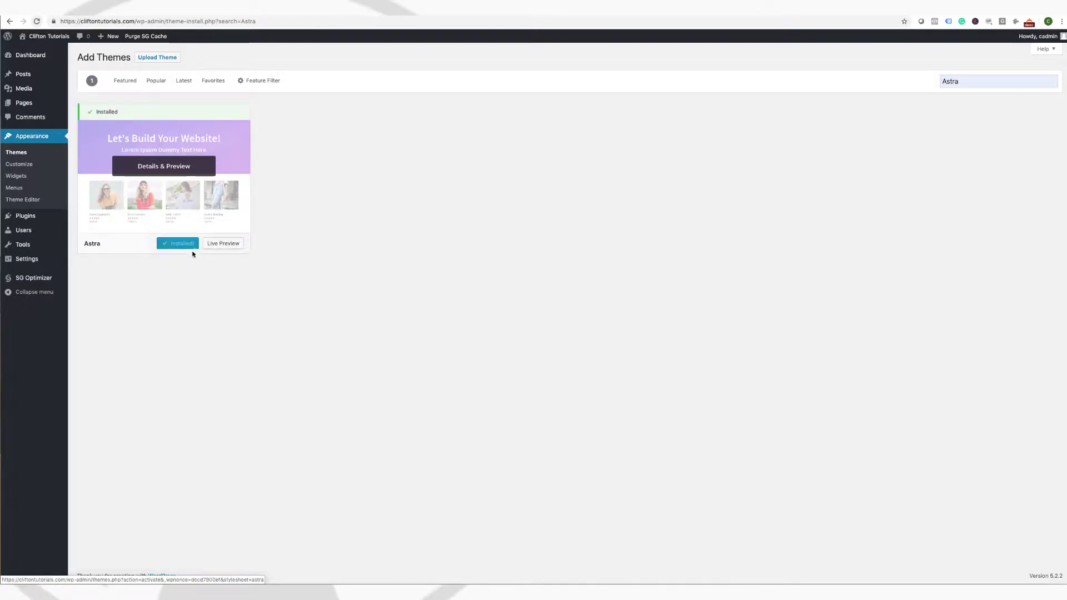
{"action": "left_click", "coordinate": [187, 245]}
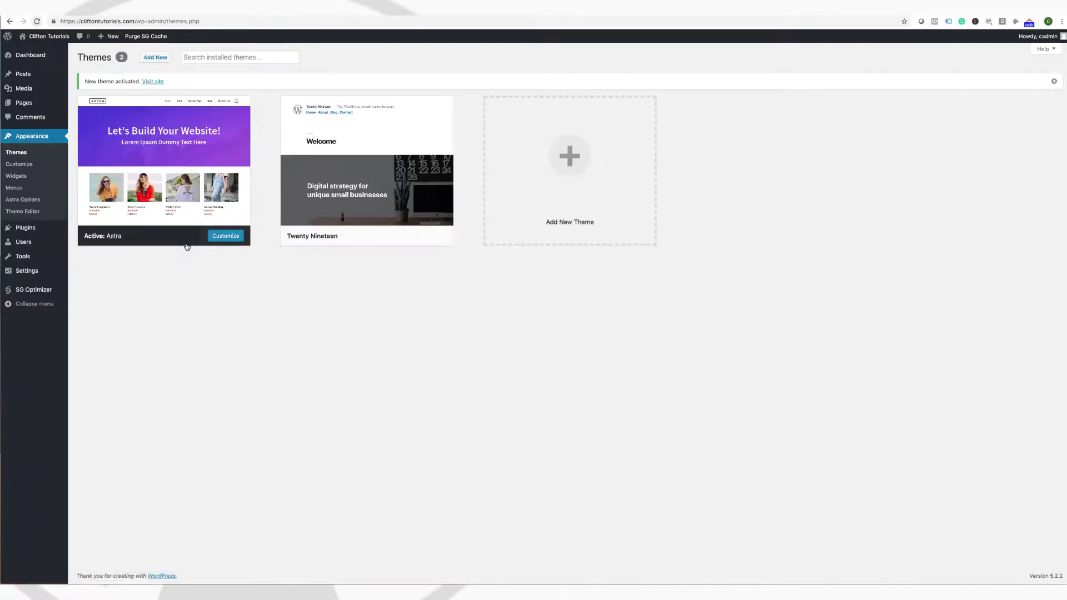
- View the site's front page with Astra active and compare it with the earlier Twenty Nineteen version
{"action": "left_click", "coordinate": [56, 37]}
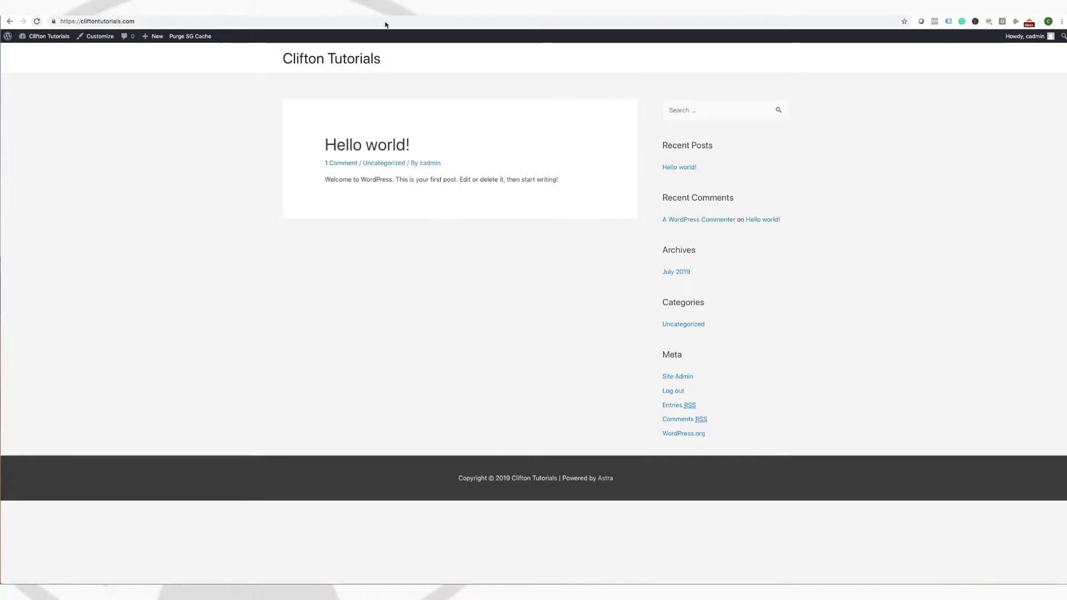
{"action": "key", "text": "ctrl+Tab"}
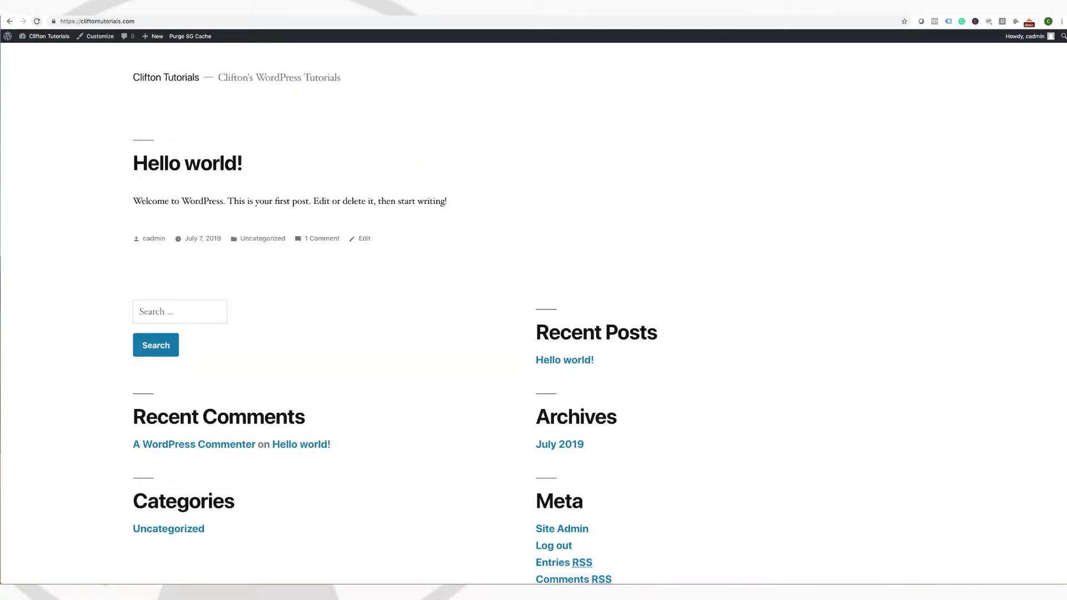
- Switch to the wpastra.com home page and review its customization, integration, performance, pre-built website and testimonial sections
{"action": "key", "text": "ctrl+Tab"}
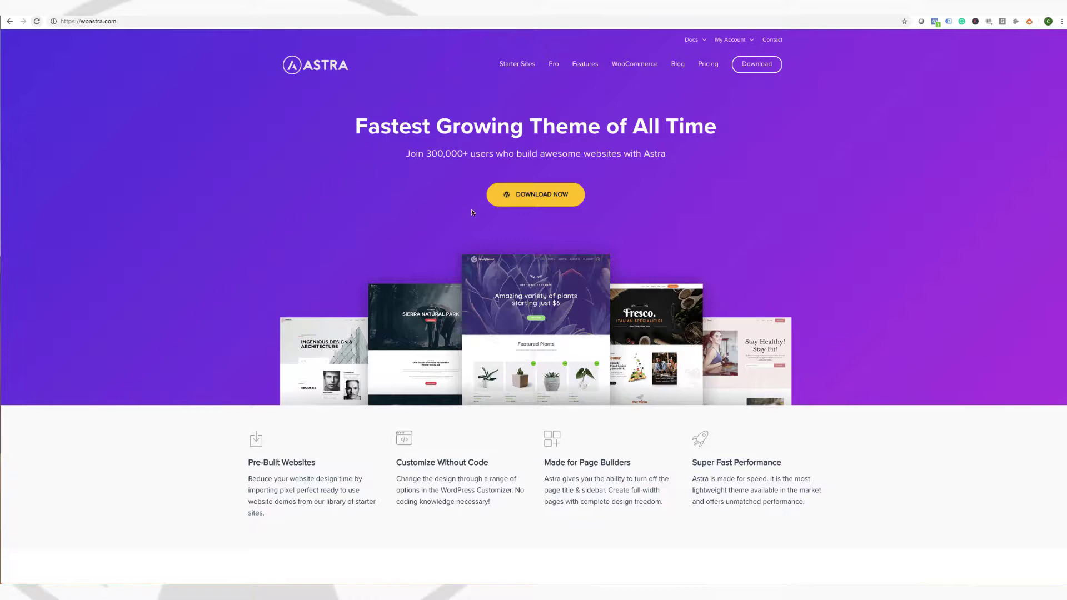
{"action": "scroll", "coordinate": [471, 212], "scroll_direction": "down", "scroll_amount": 3}
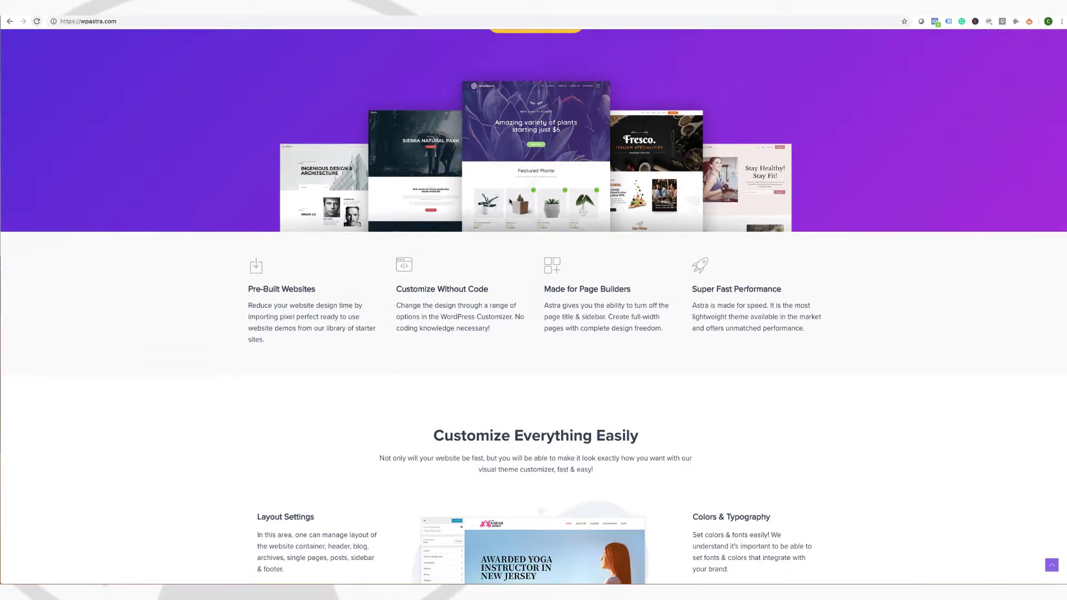
{"action": "scroll", "coordinate": [510, 201], "scroll_direction": "up", "scroll_amount": 3}
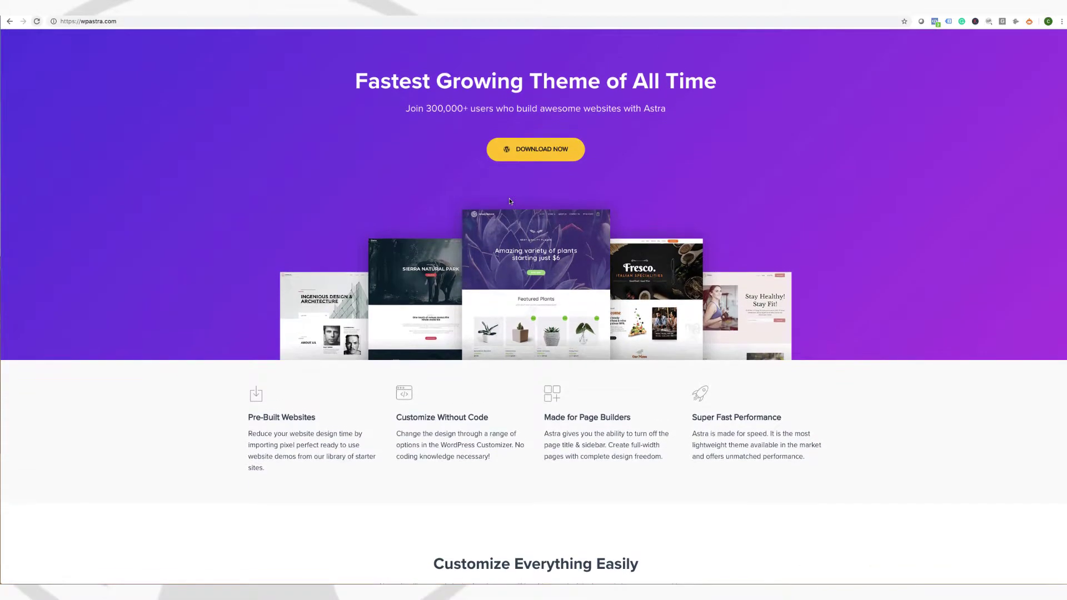
{"action": "scroll", "coordinate": [510, 201], "scroll_direction": "up", "scroll_amount": 1}
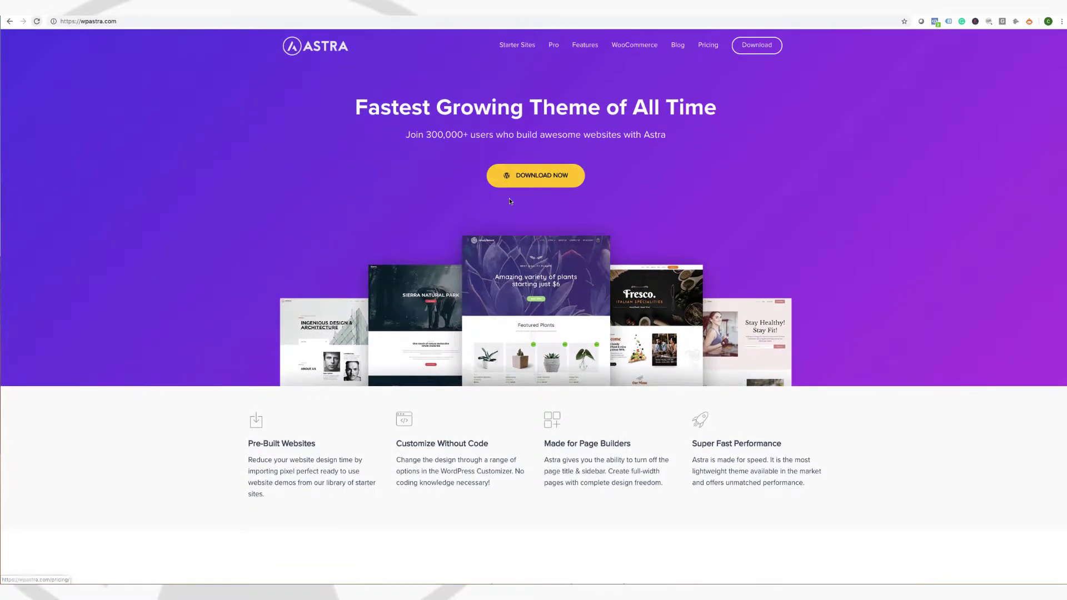
{"action": "scroll", "coordinate": [510, 201], "scroll_direction": "down", "scroll_amount": 5}
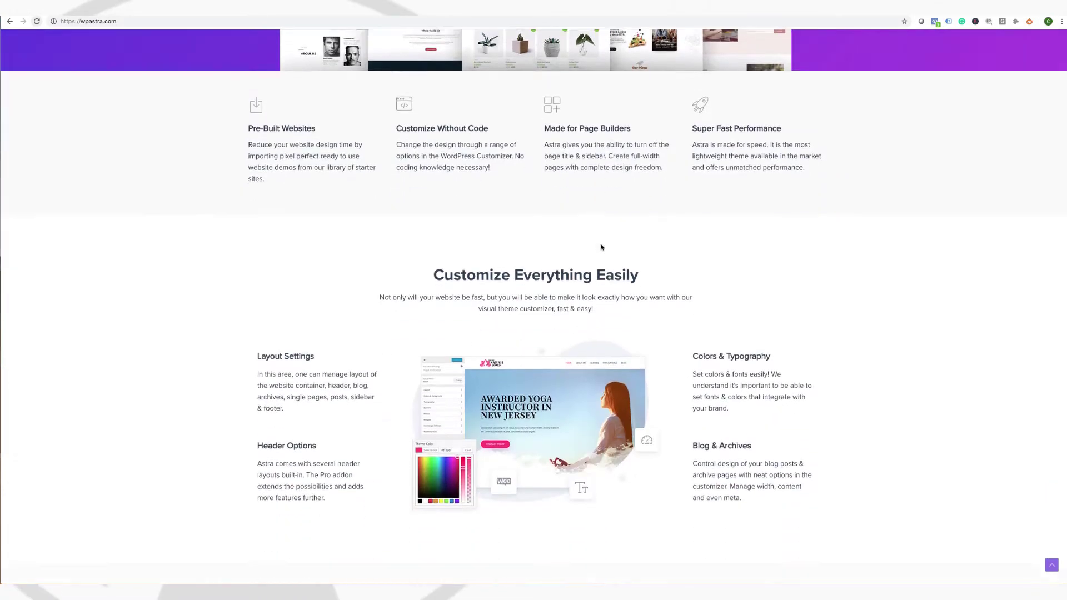
{"action": "scroll", "coordinate": [601, 247], "scroll_direction": "down", "scroll_amount": 3}
{"action": "scroll", "coordinate": [513, 315], "scroll_direction": "down", "scroll_amount": 3}
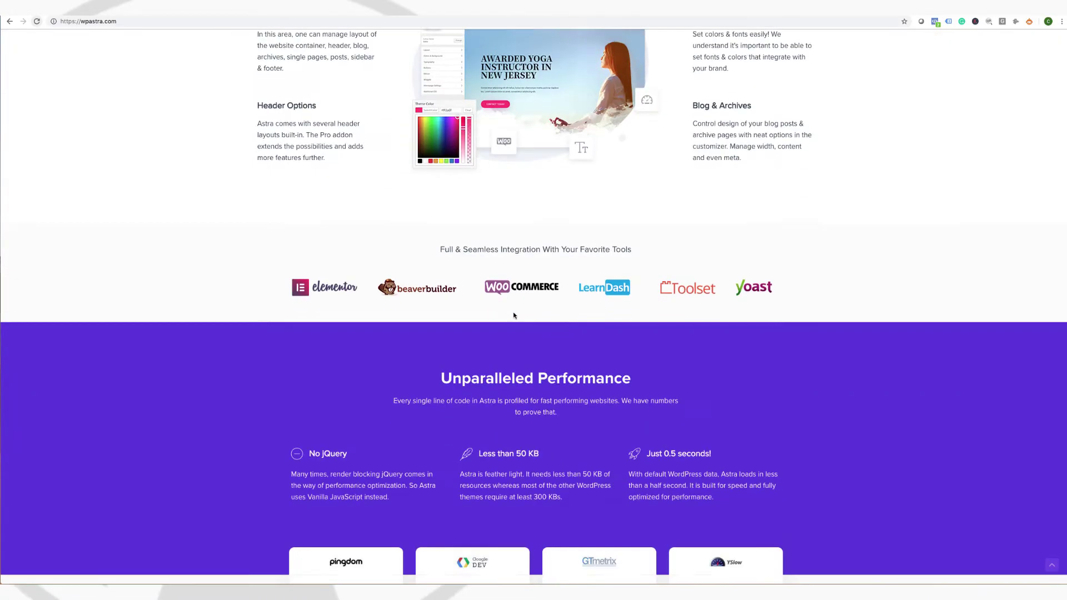
{"action": "scroll", "coordinate": [513, 316], "scroll_direction": "down", "scroll_amount": 10}
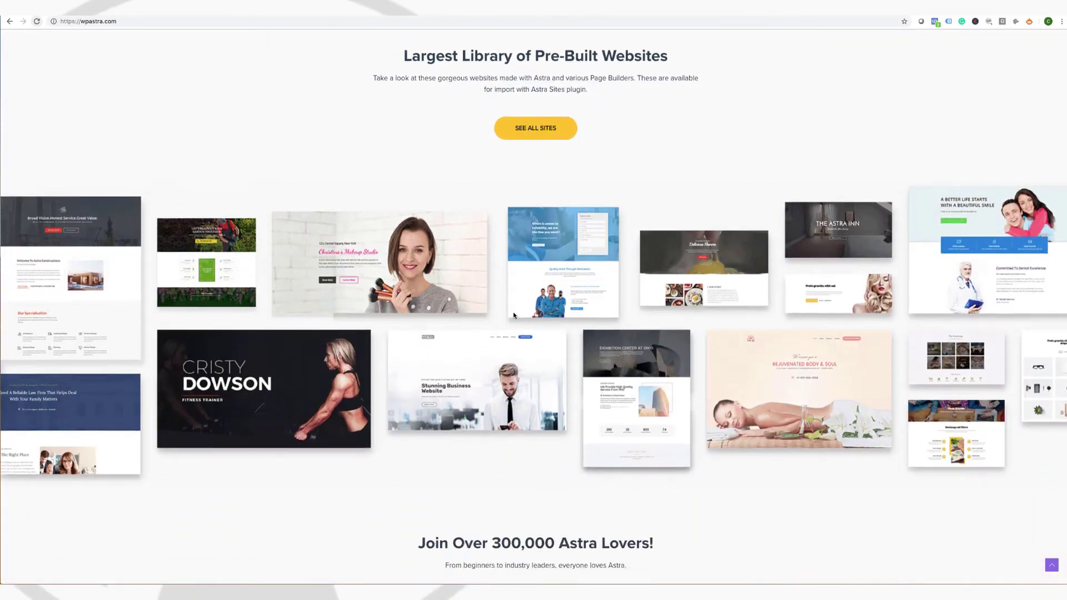
{"action": "scroll", "coordinate": [514, 316], "scroll_direction": "down", "scroll_amount": 3}
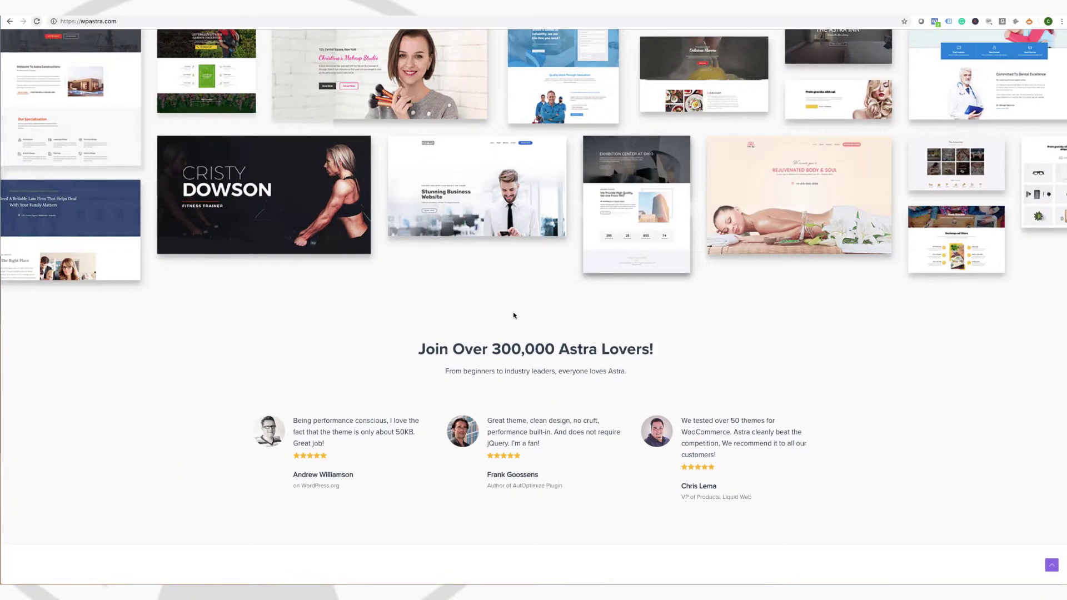
{"action": "scroll", "coordinate": [514, 315], "scroll_direction": "up", "scroll_amount": 20}
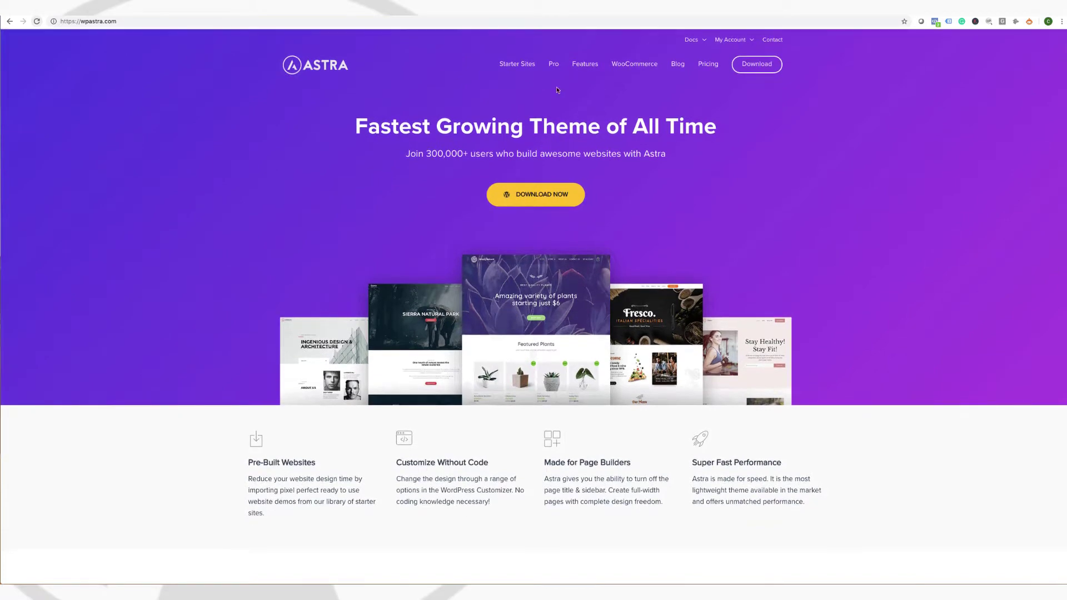
- Open Astra's Starter Sites page and browse the ready-to-import Elementor websites
{"action": "left_click", "coordinate": [522, 66]}
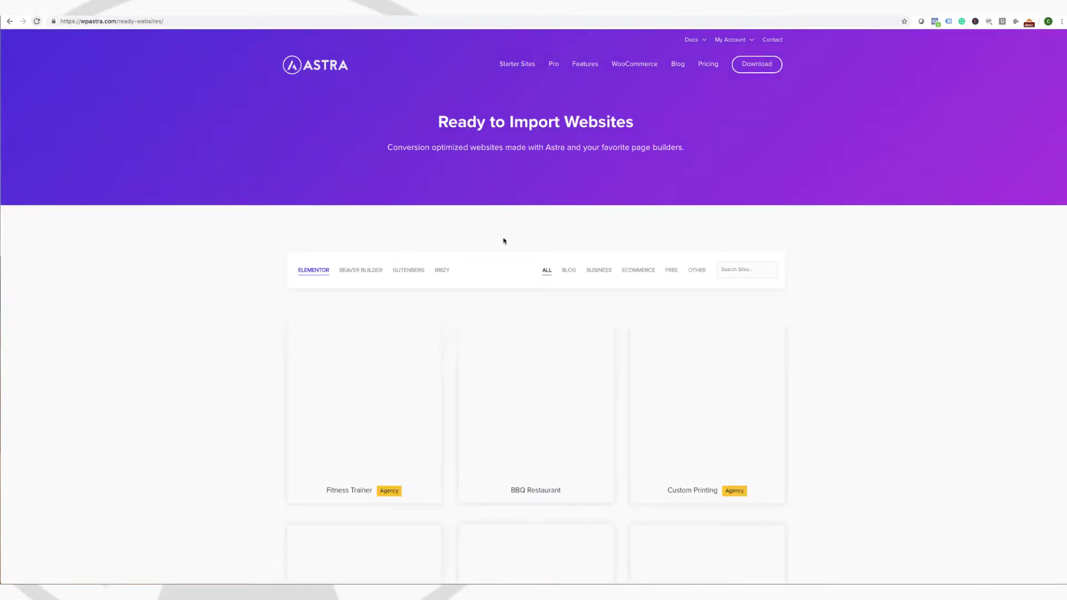
{"action": "scroll", "coordinate": [502, 268], "scroll_direction": "down", "scroll_amount": 5}
{"action": "scroll", "coordinate": [501, 271], "scroll_direction": "down", "scroll_amount": 5}
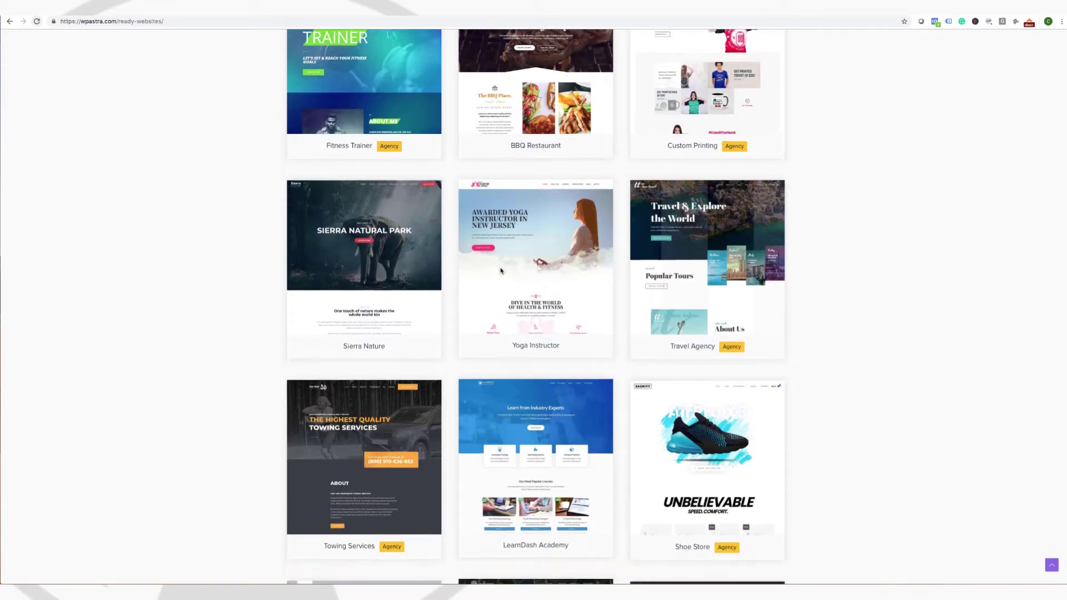
{"action": "scroll", "coordinate": [501, 271], "scroll_direction": "down", "scroll_amount": 4}
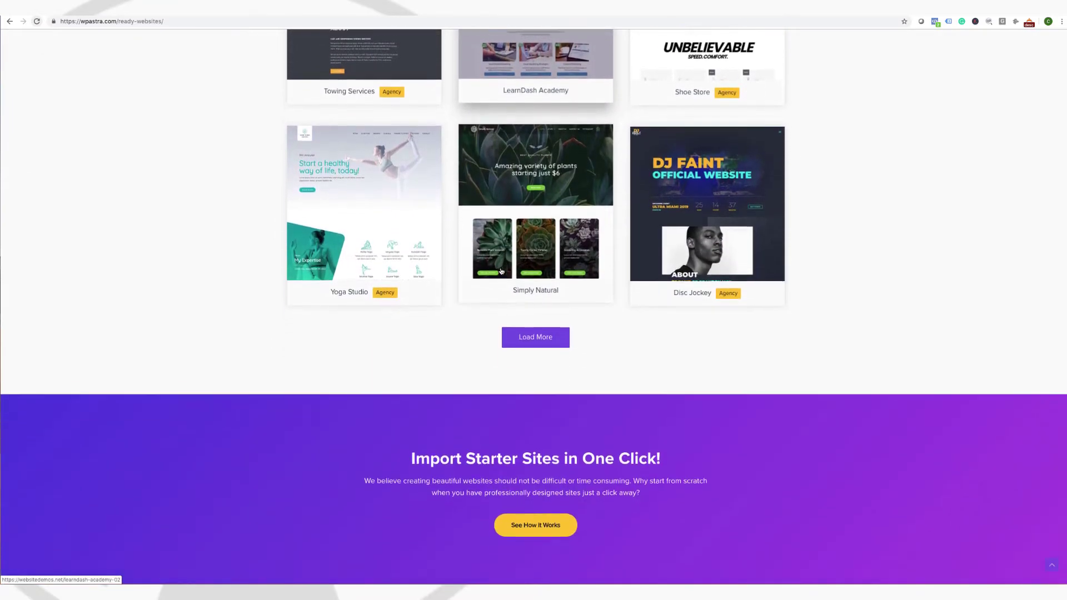
{"action": "scroll", "coordinate": [501, 270], "scroll_direction": "up", "scroll_amount": 6}
{"action": "scroll", "coordinate": [501, 271], "scroll_direction": "up", "scroll_amount": 7}
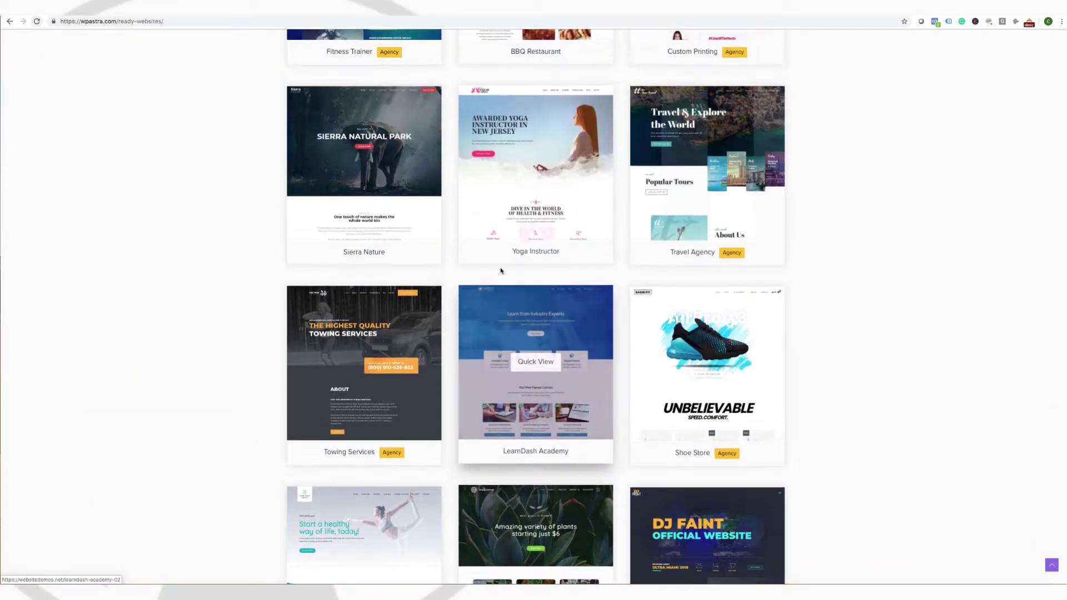
{"action": "scroll", "coordinate": [500, 271], "scroll_direction": "up", "scroll_amount": 1}
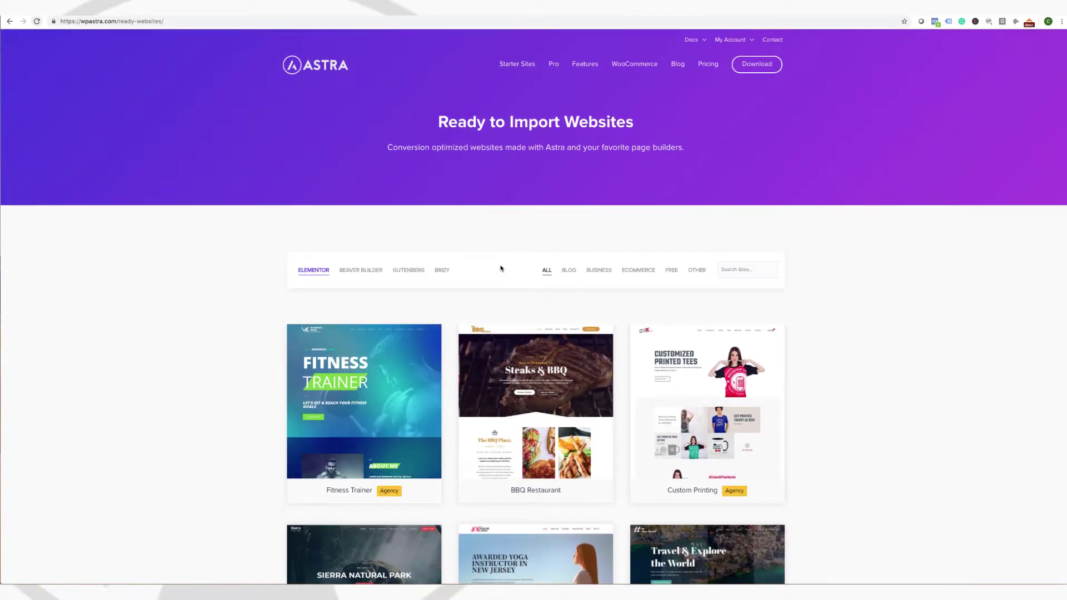
- Return to the Clifton Tutorials site, reload its front page and open Astra Options in the admin area
{"action": "left_click", "coordinate": [383, 15]}
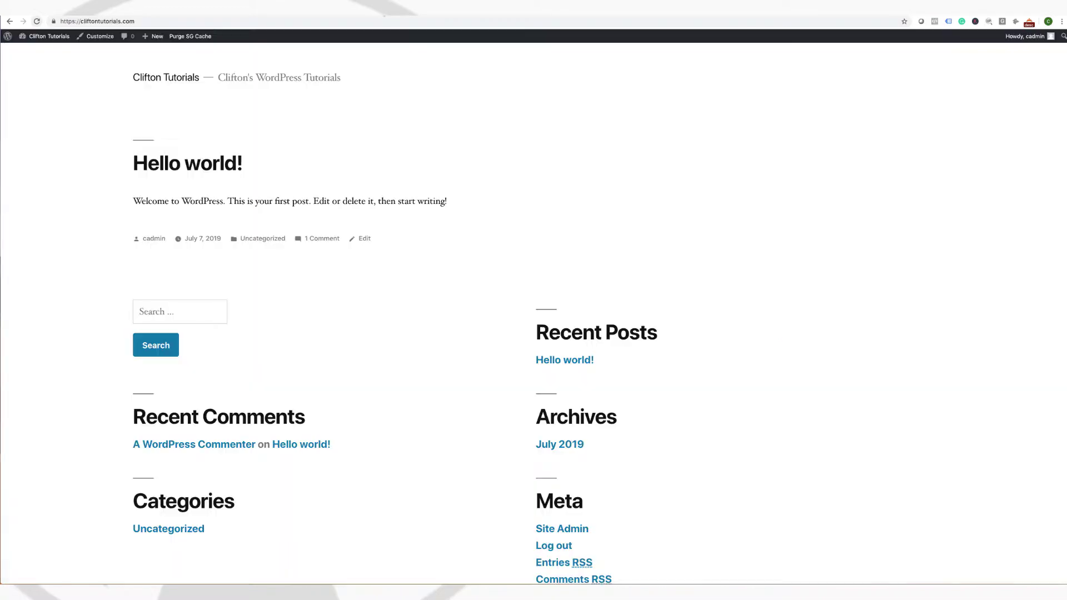
{"action": "key", "text": "super+r"}
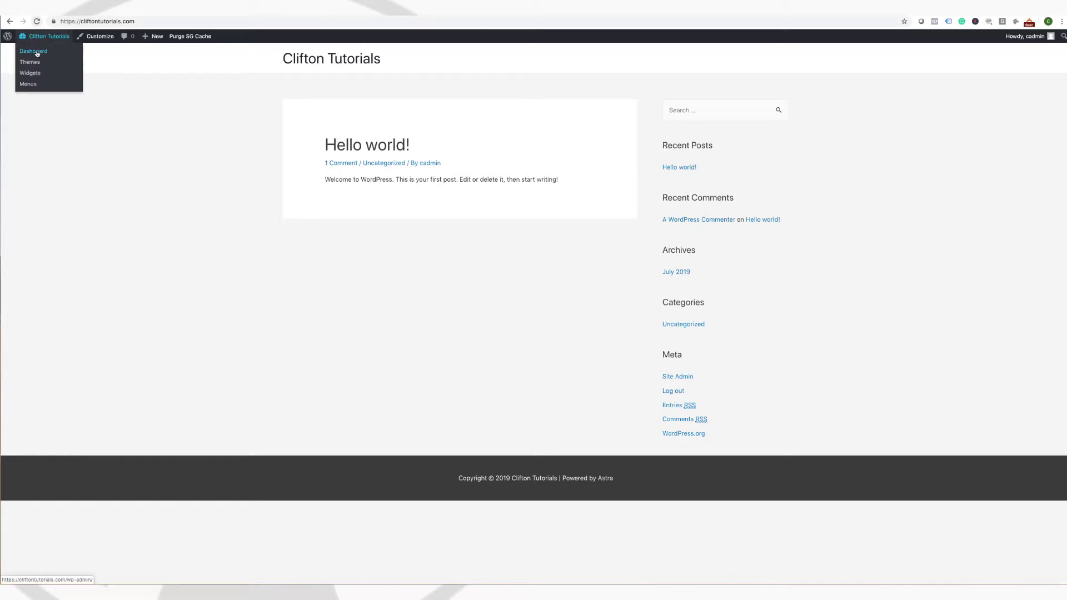
{"action": "left_click", "coordinate": [37, 52]}
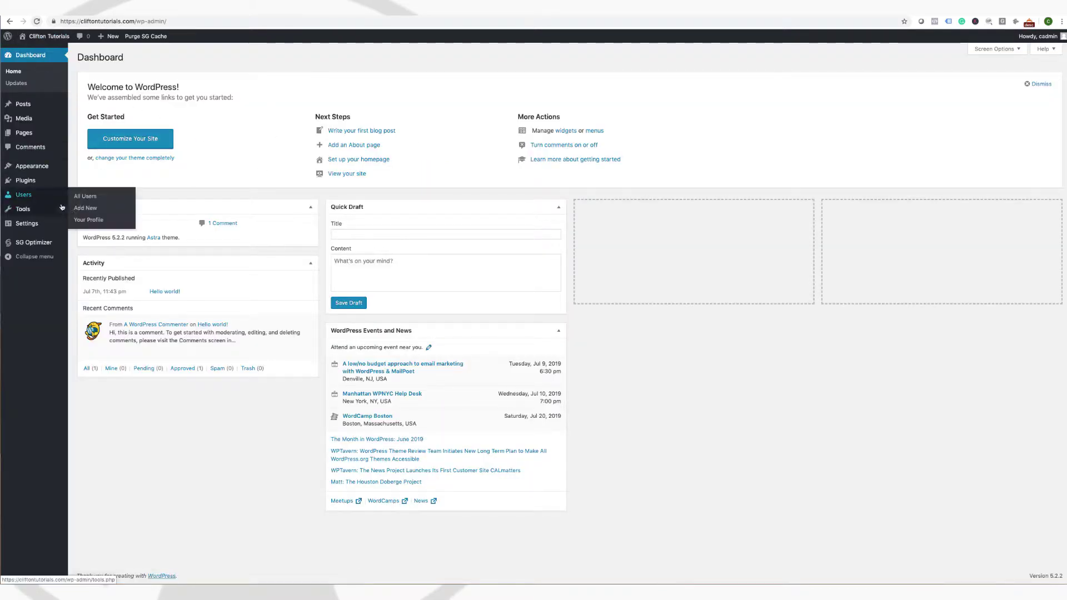
{"action": "mouse_move", "coordinate": [50, 166]}
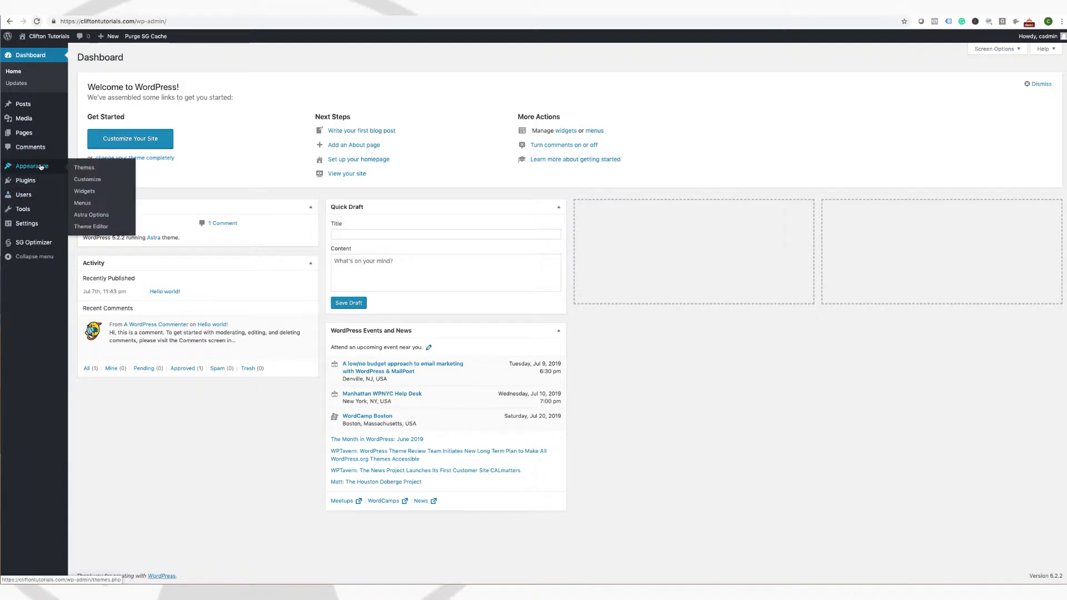
{"action": "left_click", "coordinate": [81, 219]}
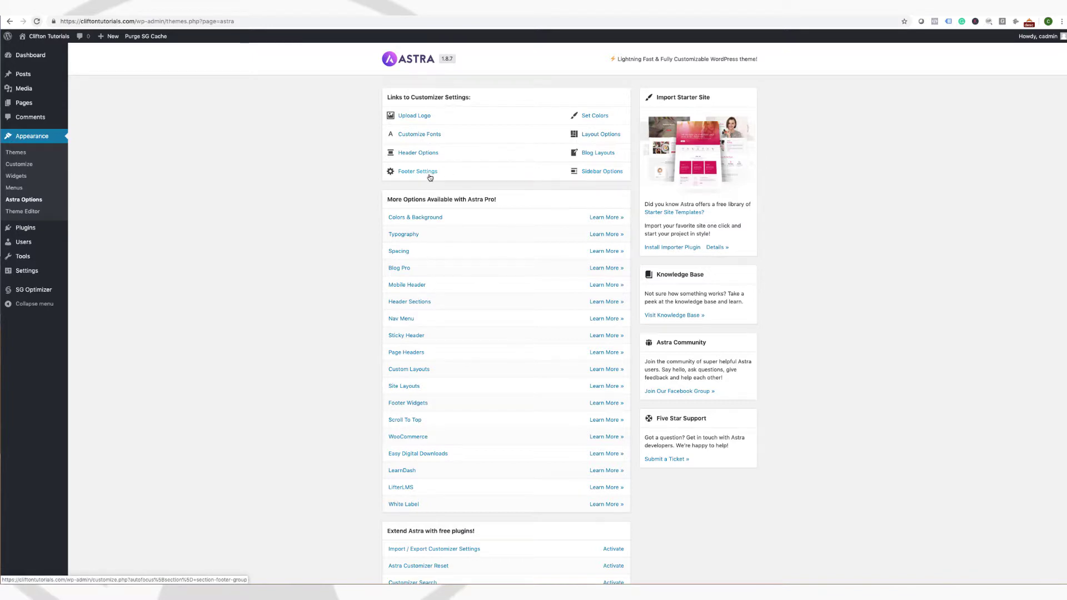
- Review the Astra Options page, including its customizer links, Astra Pro features and free extension plugins
{"action": "scroll", "coordinate": [373, 218], "scroll_direction": "down", "scroll_amount": 1}
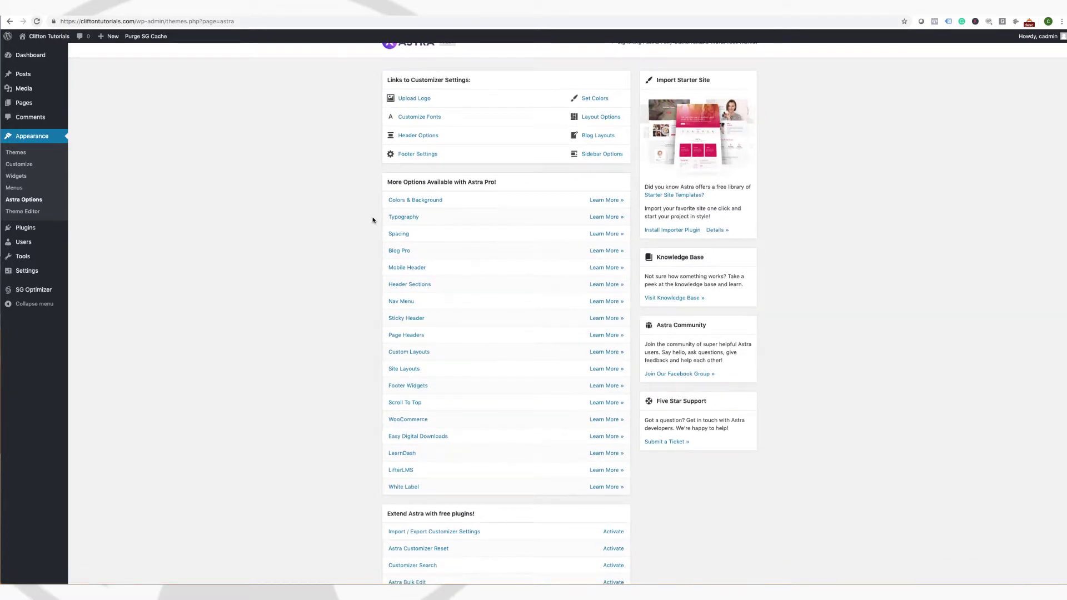
{"action": "scroll", "coordinate": [416, 217], "scroll_direction": "down", "scroll_amount": 1}
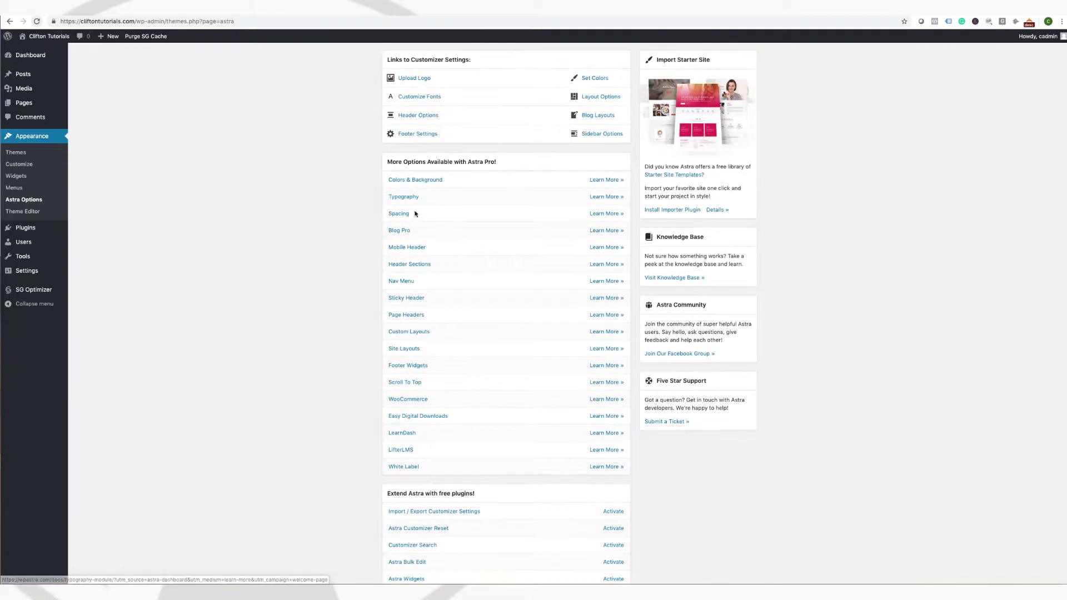
{"action": "scroll", "coordinate": [473, 169], "scroll_direction": "down", "scroll_amount": 1}
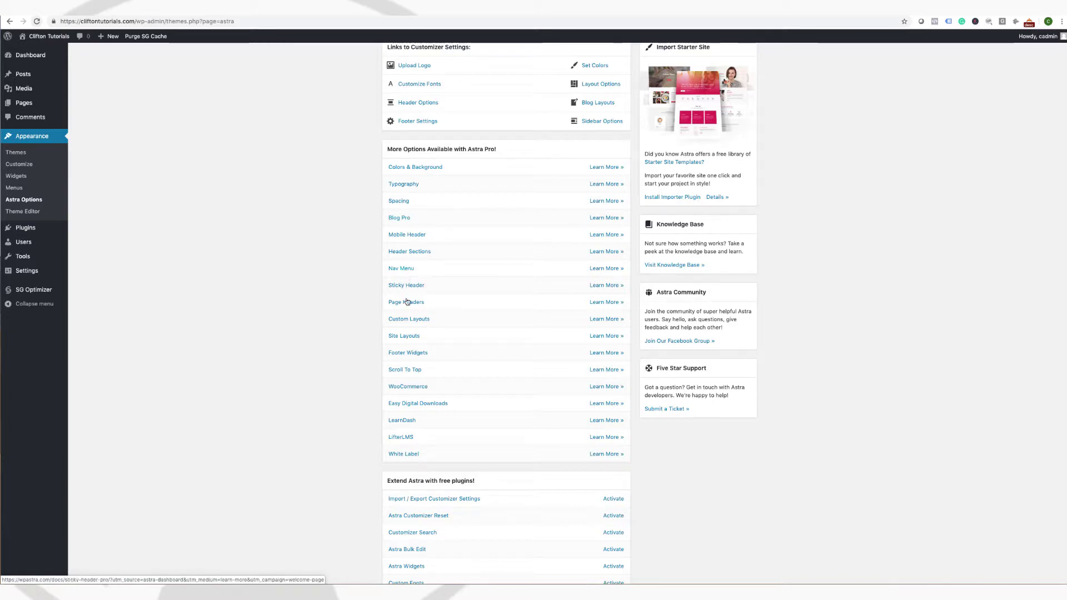
{"action": "scroll", "coordinate": [411, 400], "scroll_direction": "down", "scroll_amount": 3}
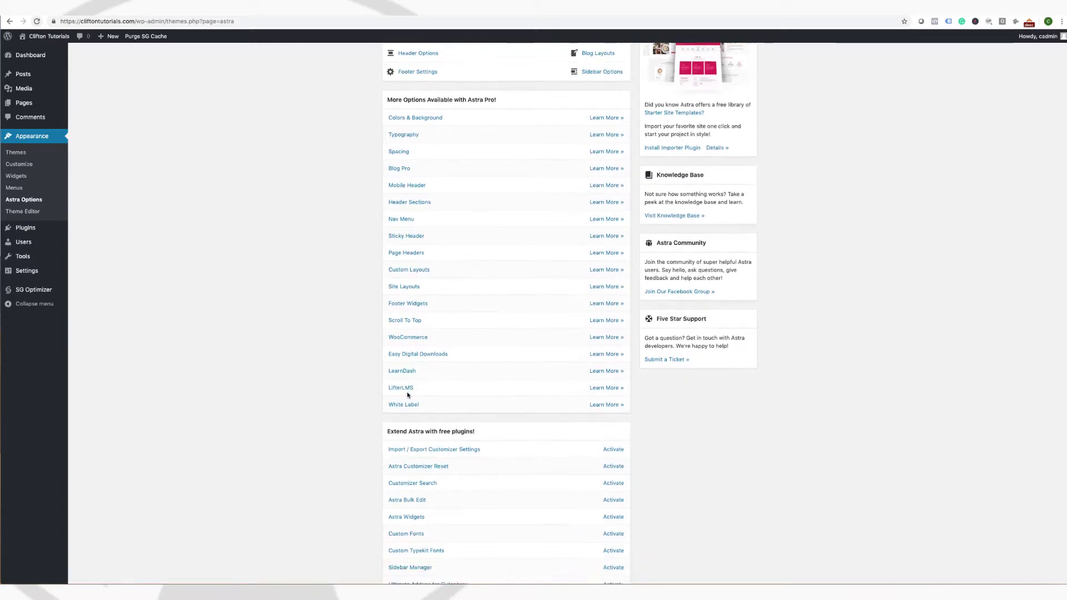
{"action": "scroll", "coordinate": [407, 394], "scroll_direction": "down", "scroll_amount": 2}
{"action": "scroll", "coordinate": [344, 289], "scroll_direction": "up", "scroll_amount": 5}
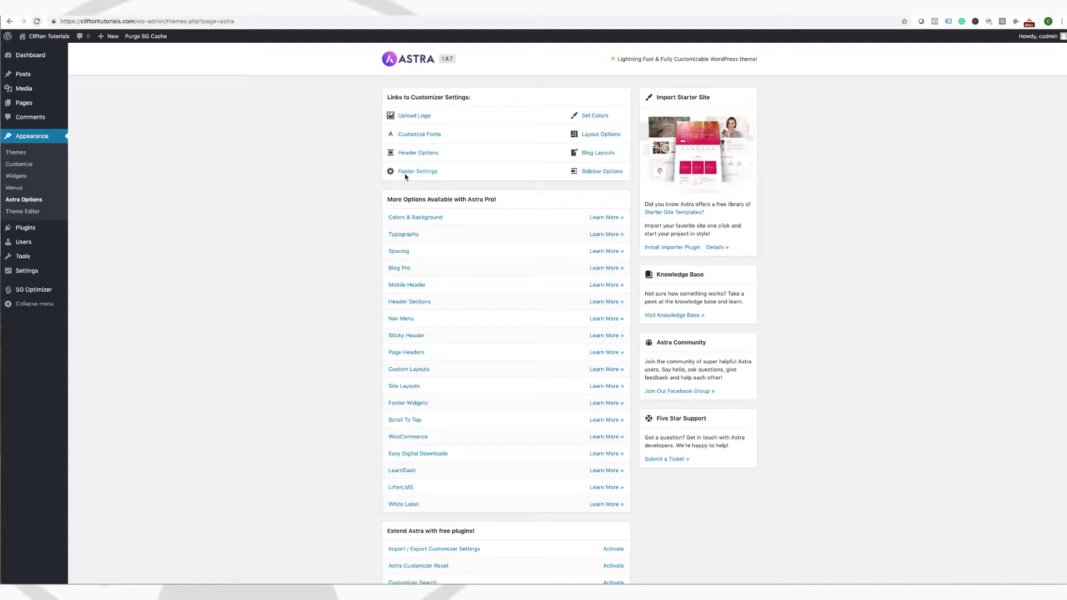
- Open Astra's header options, try the centered and right-aligned header layouts, and restore the left-aligned logo layout
{"action": "left_click", "coordinate": [427, 154]}
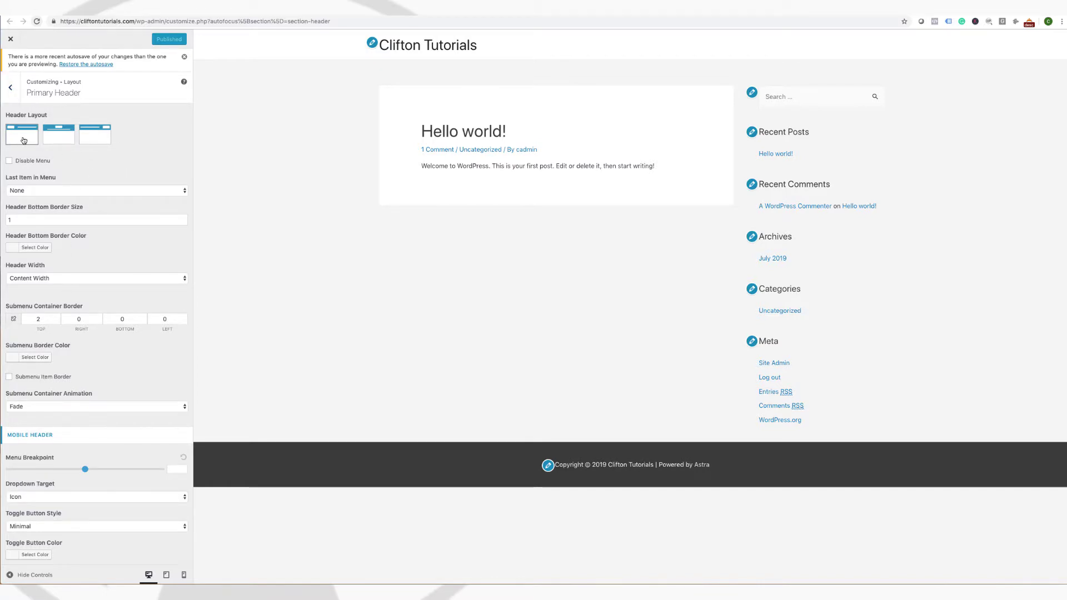
{"action": "left_click", "coordinate": [54, 138]}
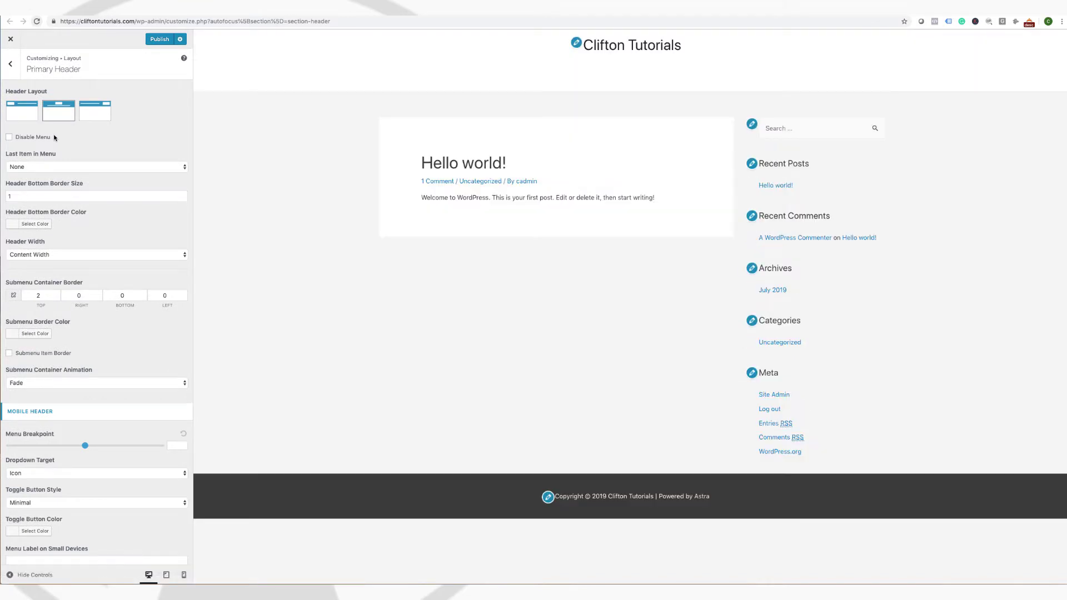
{"action": "left_click", "coordinate": [90, 118]}
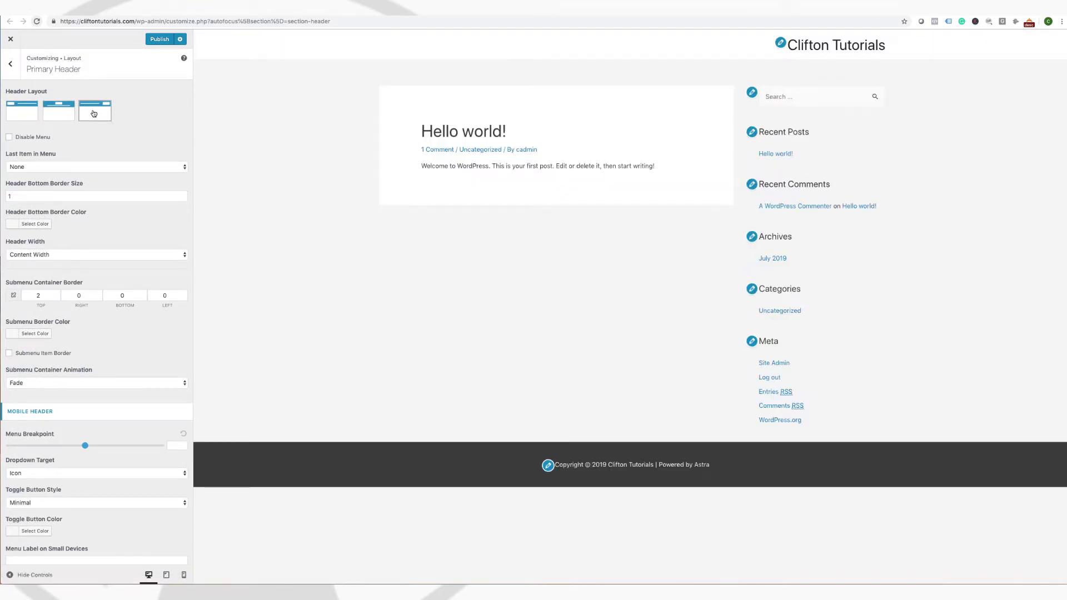
{"action": "left_click", "coordinate": [16, 118]}
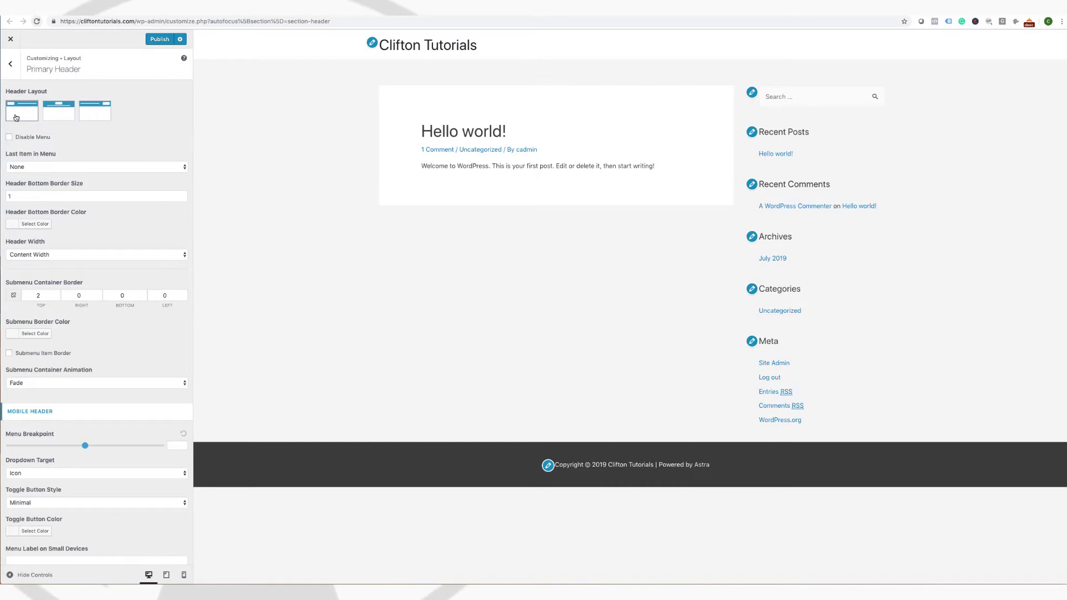
- Go to the Sidebar layout settings, try No Sidebar as the default layout, and set it back to Right Sidebar
{"action": "left_click", "coordinate": [12, 66]}
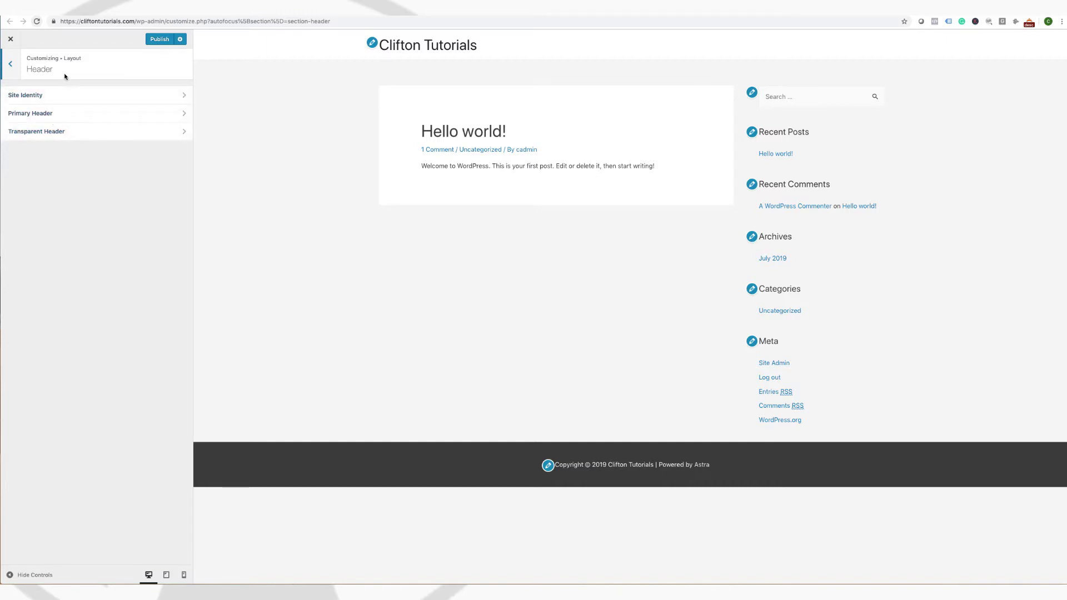
{"action": "left_click", "coordinate": [12, 64]}
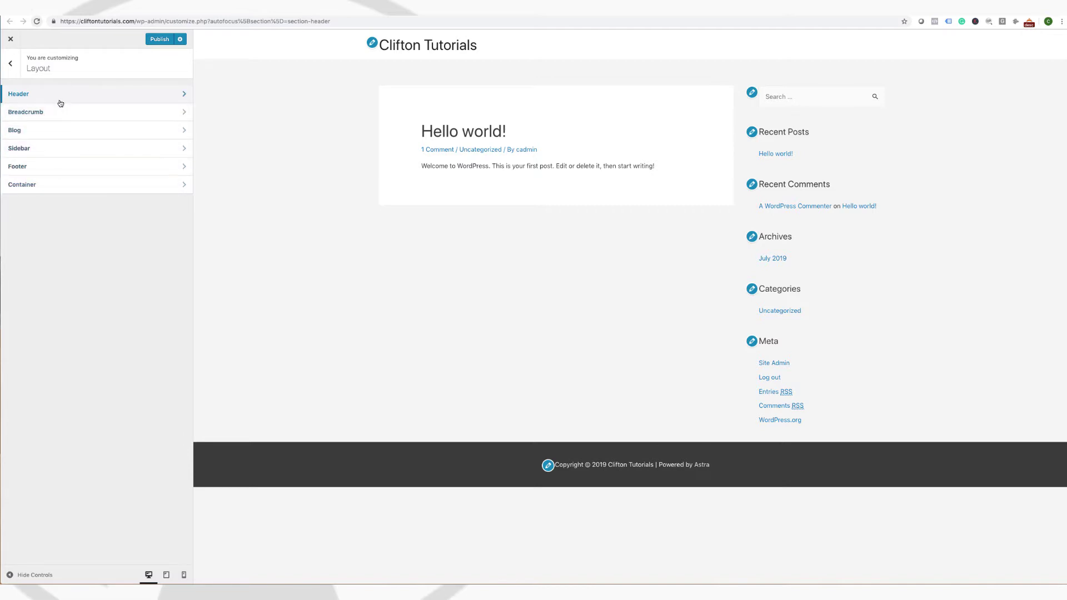
{"action": "left_click", "coordinate": [61, 151]}
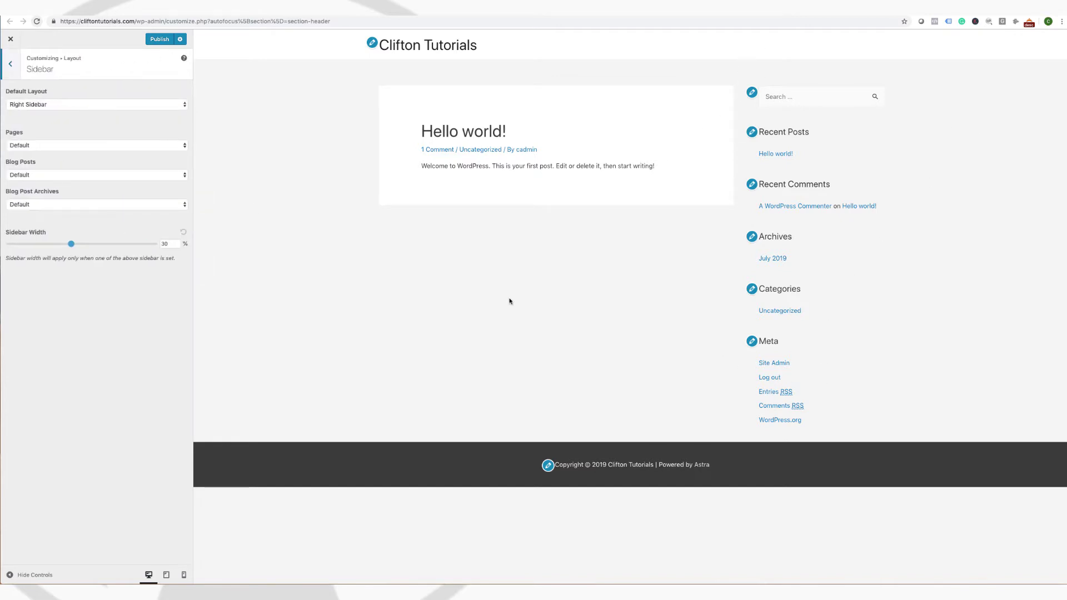
{"action": "left_click", "coordinate": [89, 104]}
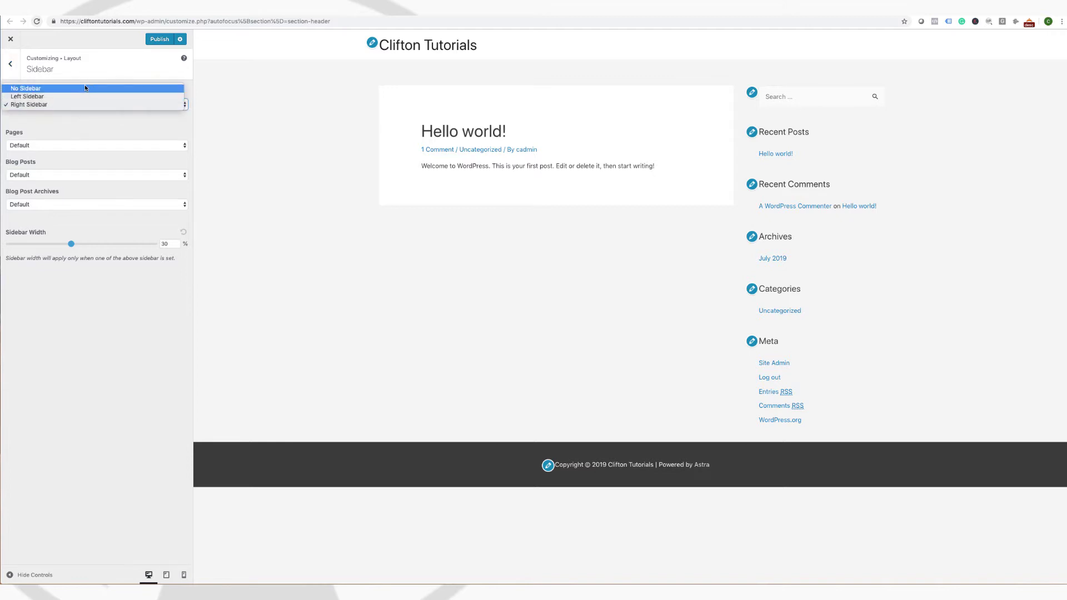
{"action": "left_click", "coordinate": [85, 88]}
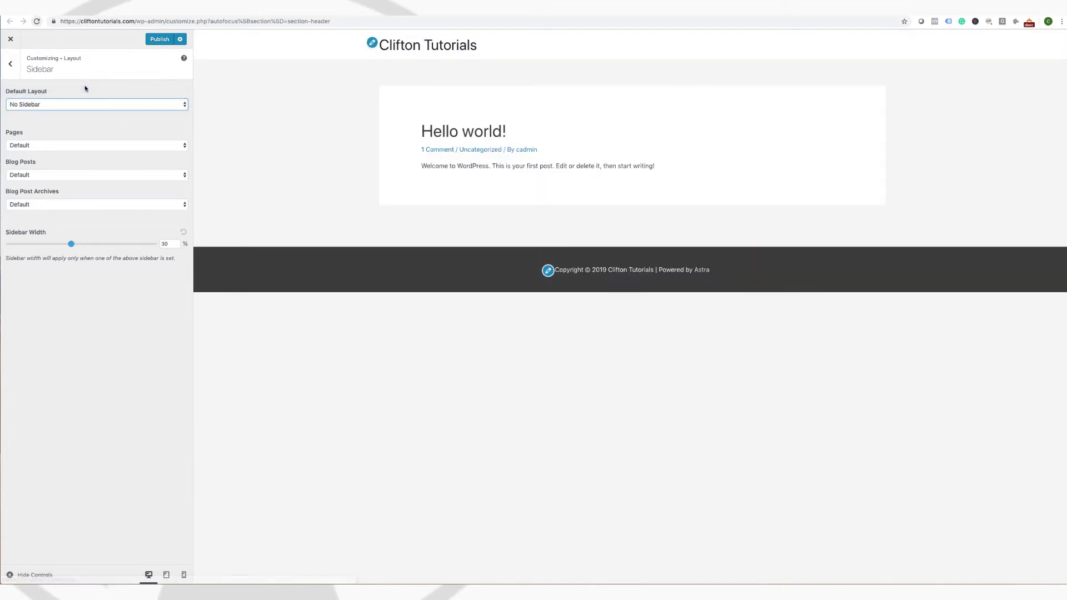
{"action": "left_click", "coordinate": [484, 193]}
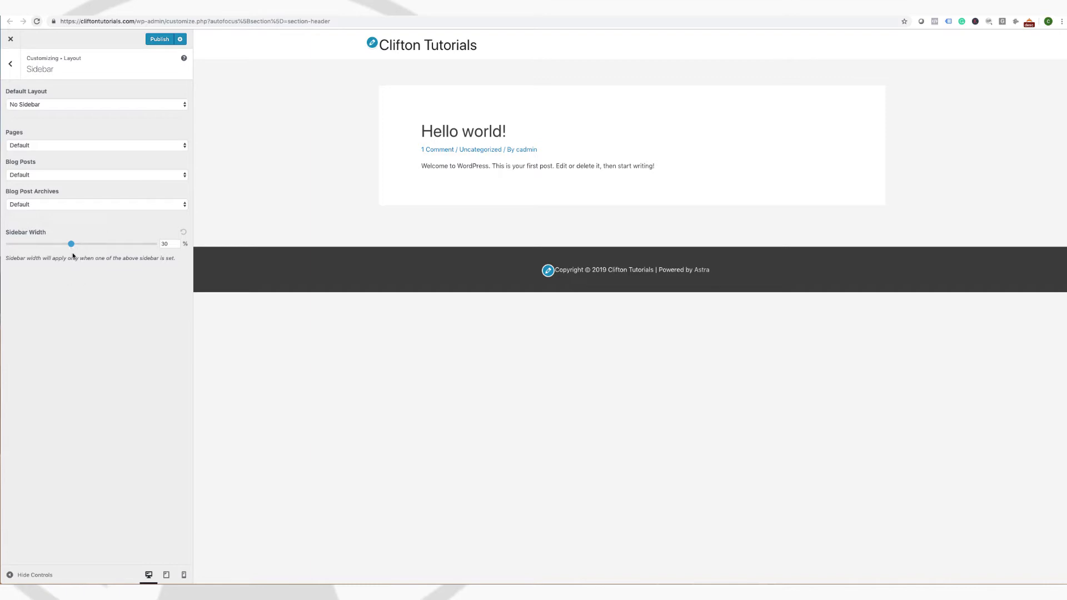
{"action": "left_click", "coordinate": [75, 108]}
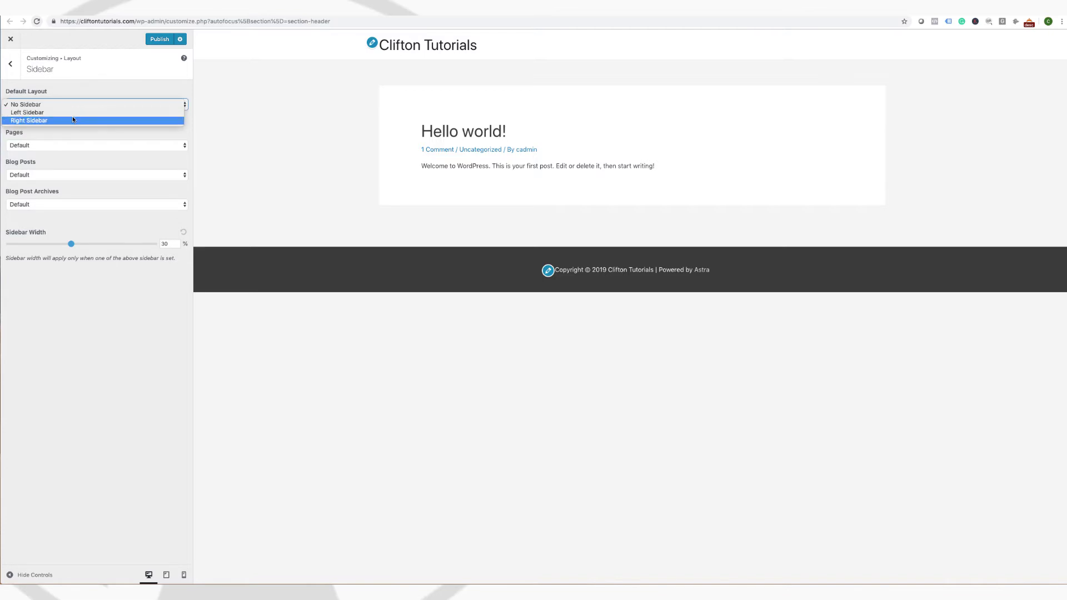
{"action": "left_click", "coordinate": [72, 120]}
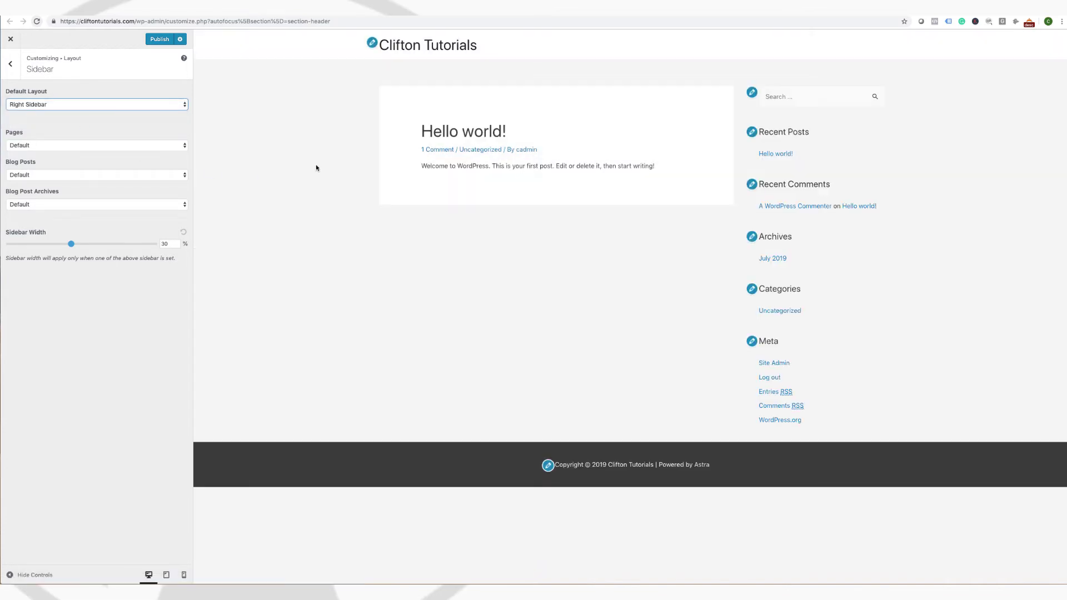
- Set the sidebar width to 24% and publish the customizer changes
{"action": "left_click", "coordinate": [70, 245]}
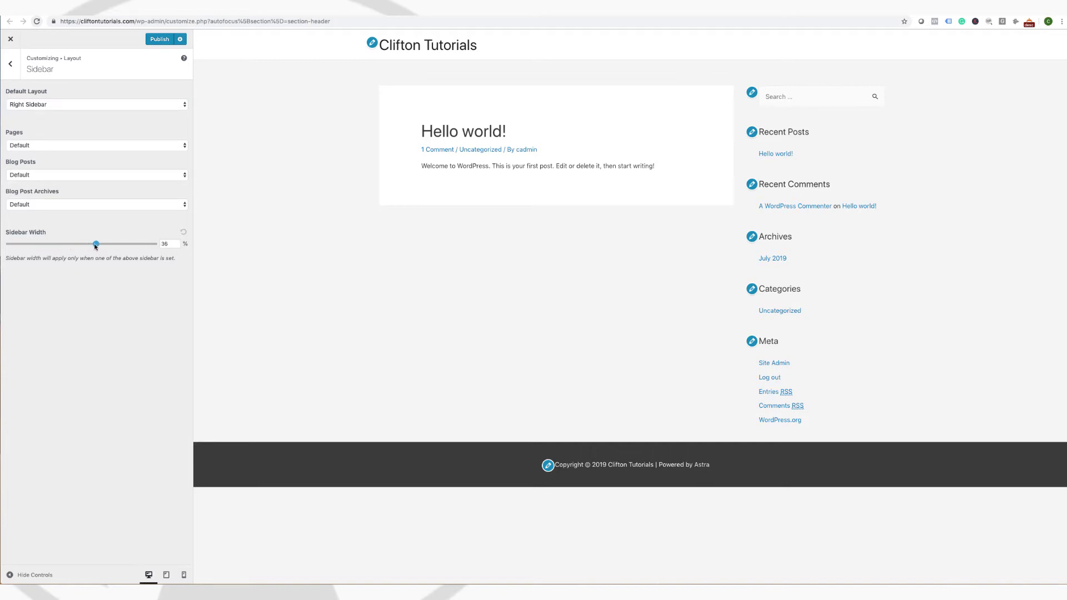
{"action": "left_click_drag", "start_coordinate": [95, 245], "coordinate": [31, 245]}
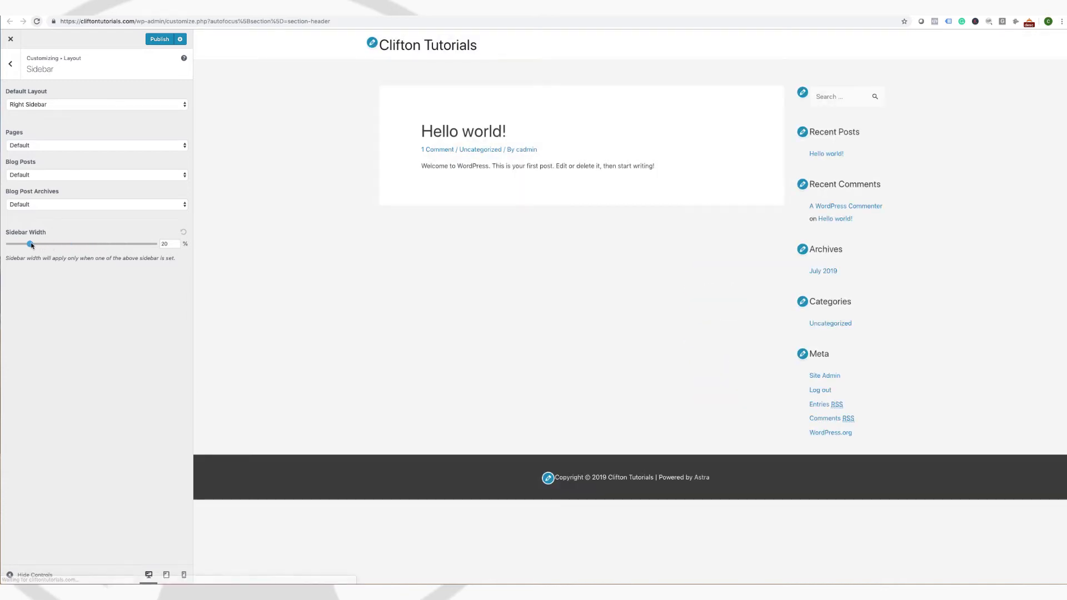
{"action": "left_click_drag", "start_coordinate": [33, 245], "coordinate": [46, 243]}
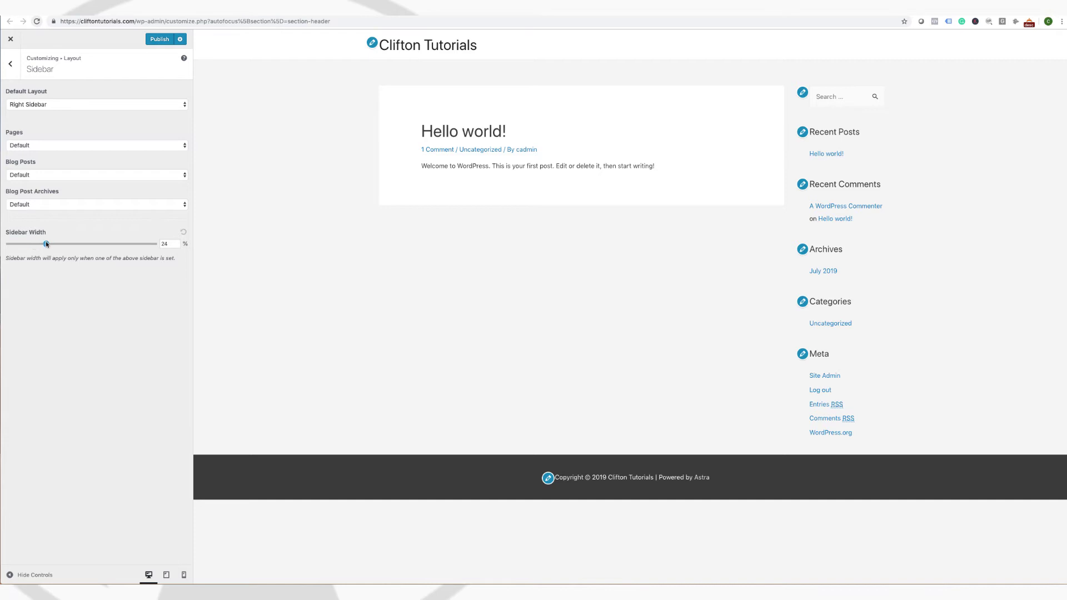
{"action": "left_click", "coordinate": [160, 39]}
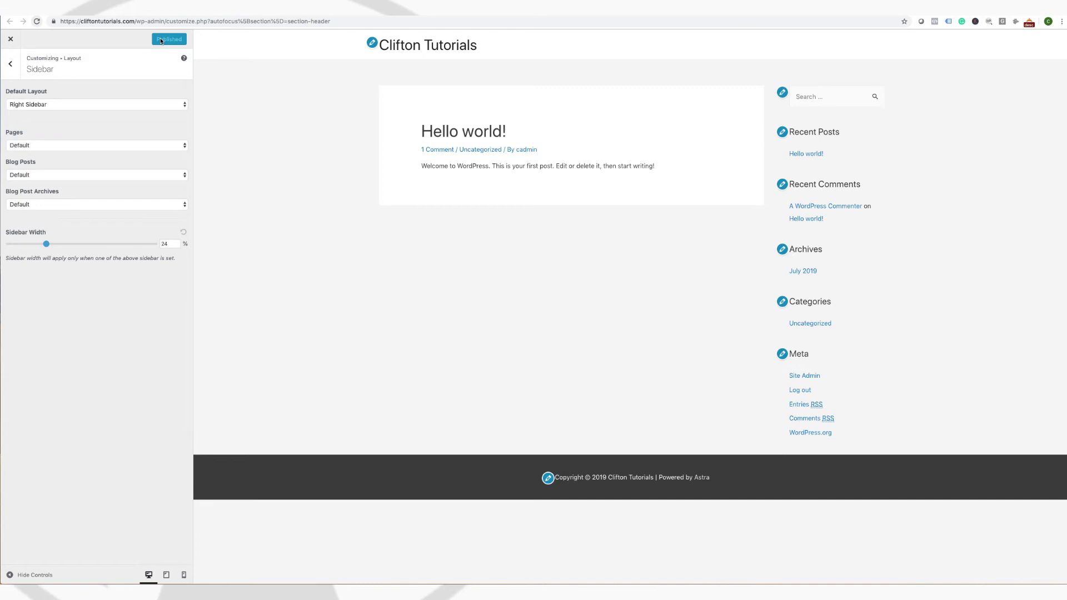
- Close the Customizer and visit the Clifton Tutorials front page from the admin area
{"action": "left_click", "coordinate": [11, 42]}
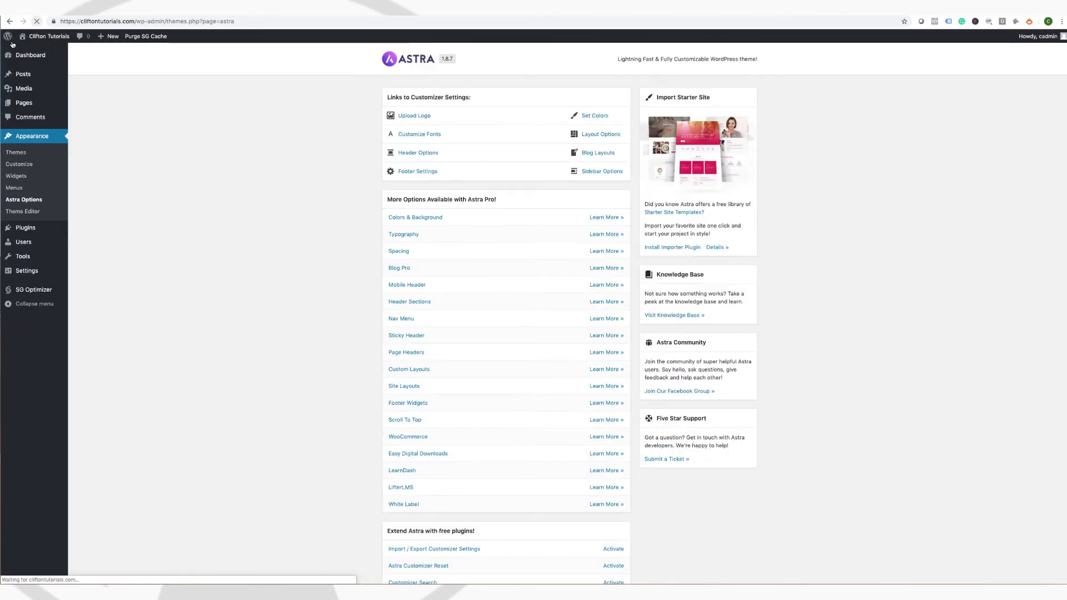
{"action": "mouse_move", "coordinate": [52, 42]}
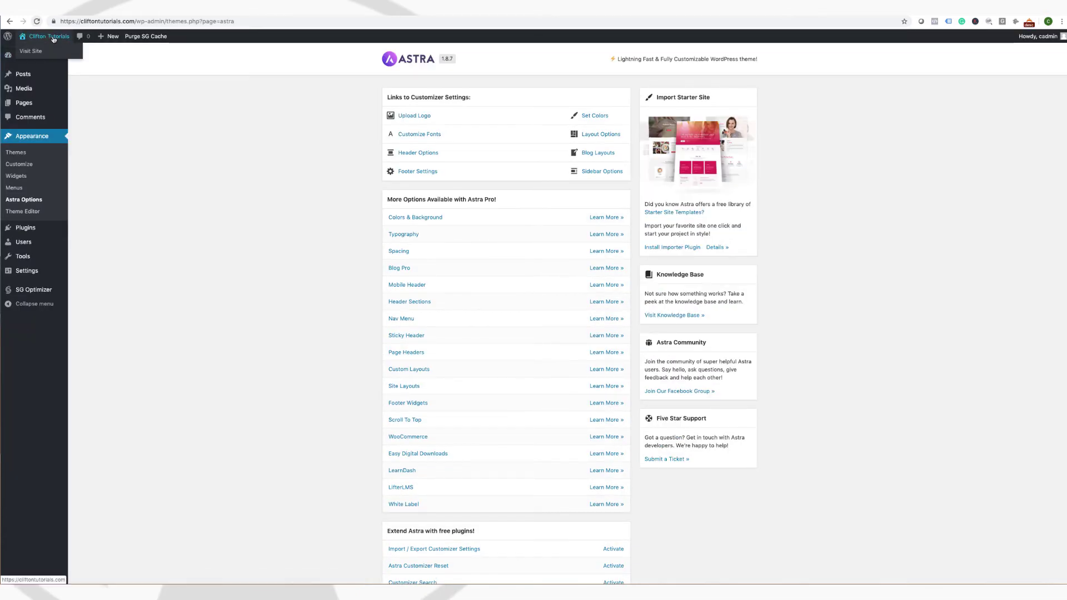
{"action": "left_click", "coordinate": [51, 41]}
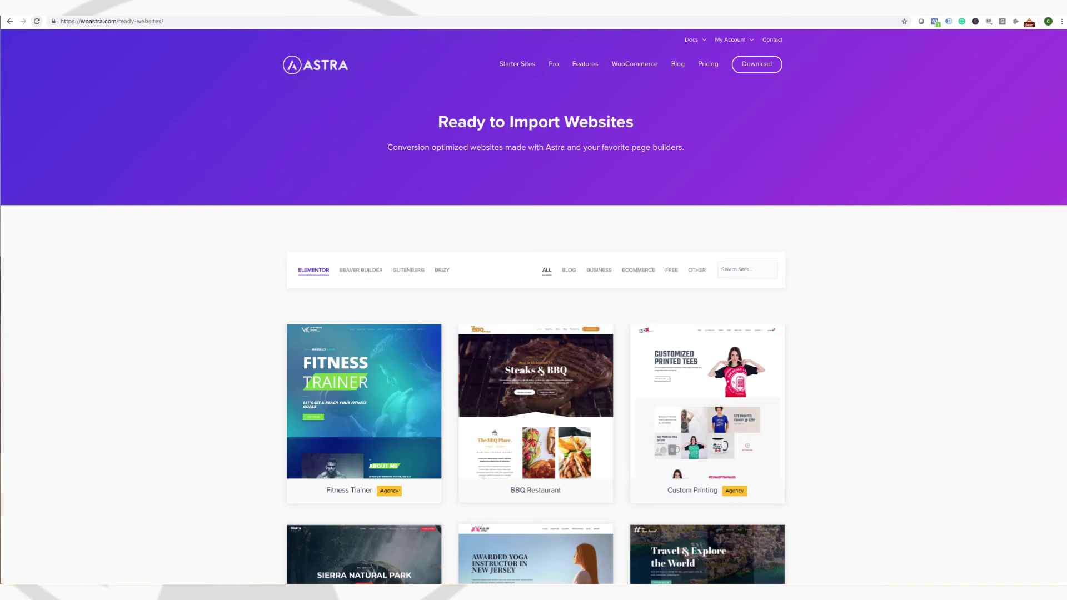
- Browse Astra's ready-to-import Elementor websites, then switch to the Clifton Tutorials front page and reload it
{"action": "scroll", "coordinate": [564, 164], "scroll_direction": "down", "scroll_amount": 6}
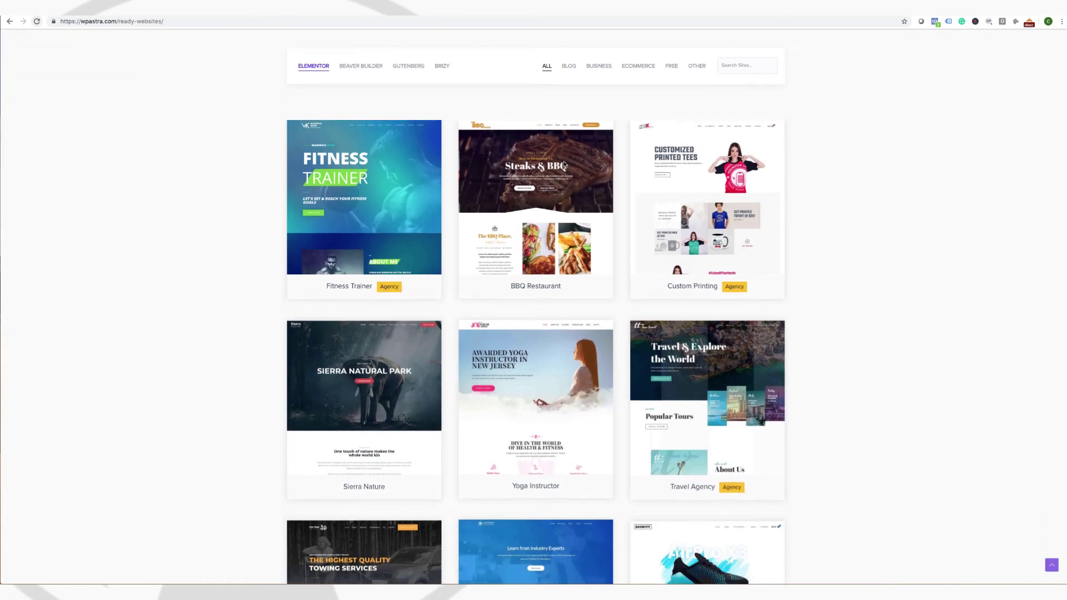
{"action": "scroll", "coordinate": [564, 164], "scroll_direction": "down", "scroll_amount": 6}
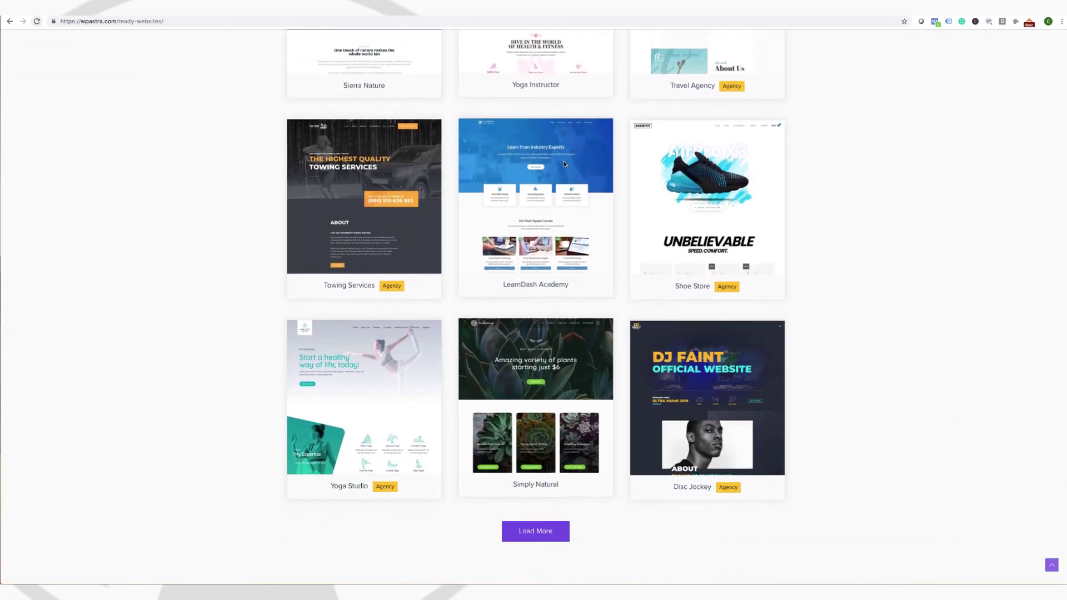
{"action": "scroll", "coordinate": [564, 164], "scroll_direction": "up", "scroll_amount": 12}
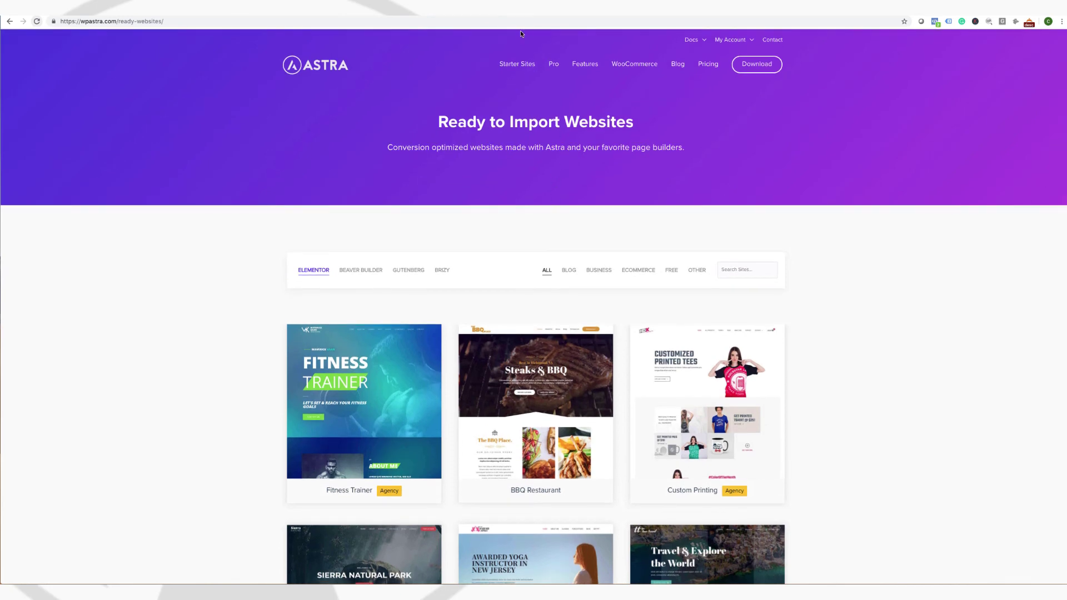
{"action": "key", "text": "ctrl+Tab"}
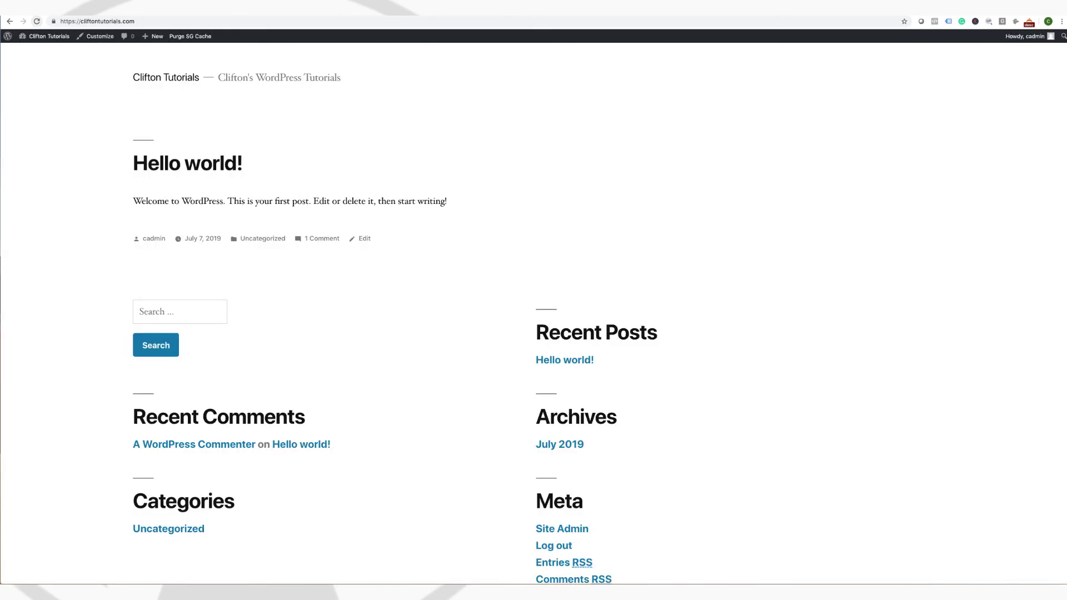
{"action": "key", "text": "super+r"}
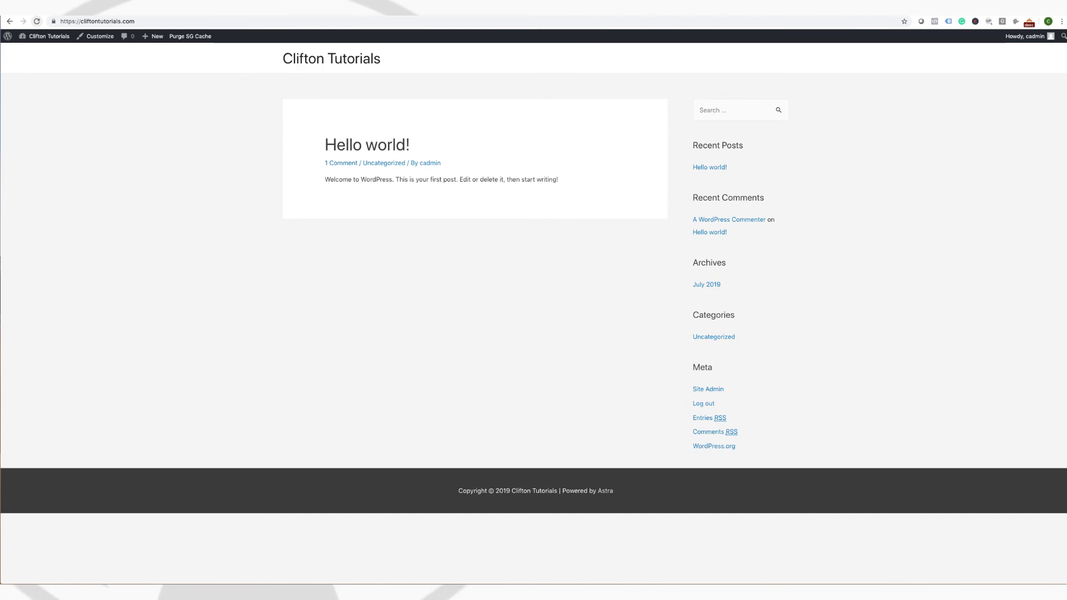